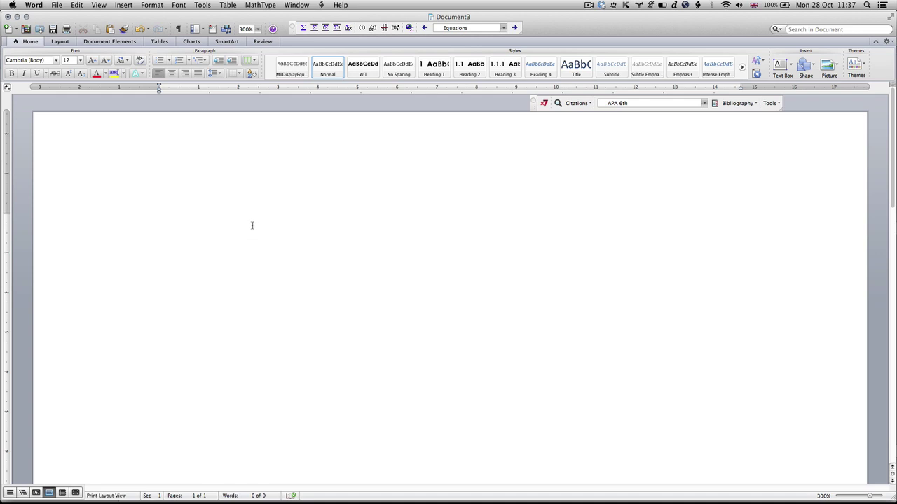
right_click(250, 237)
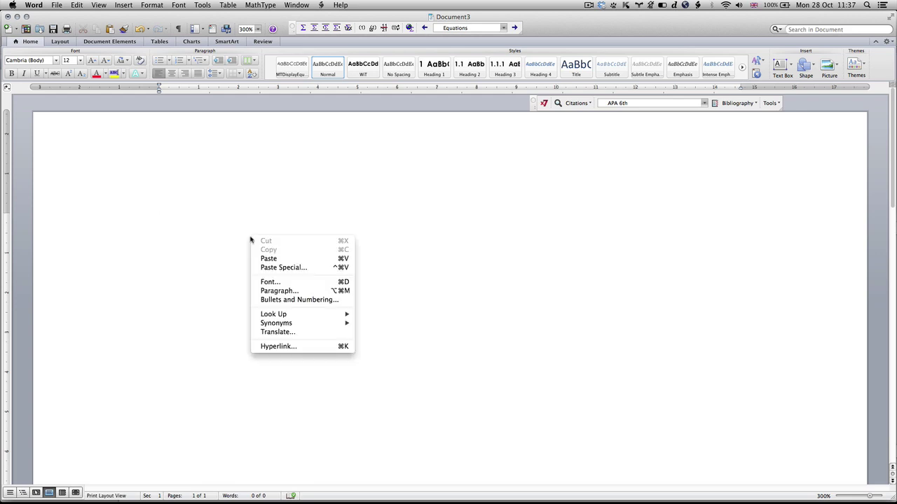
click(209, 205)
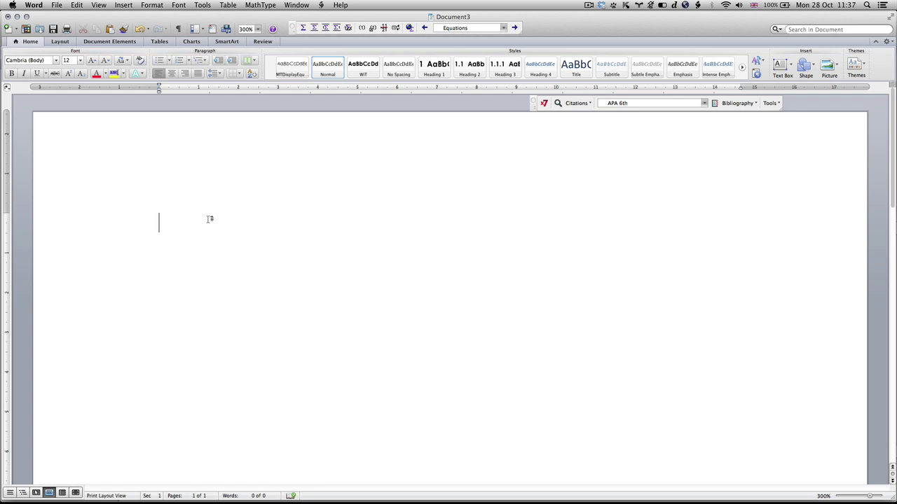
- Switch to the EndNote library and review the available layout options
key(super+Tab)
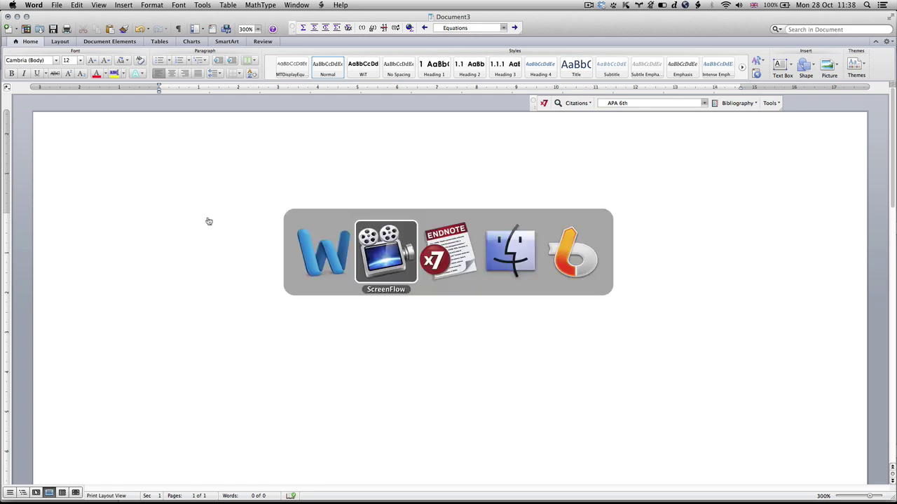
key(super+Tab)
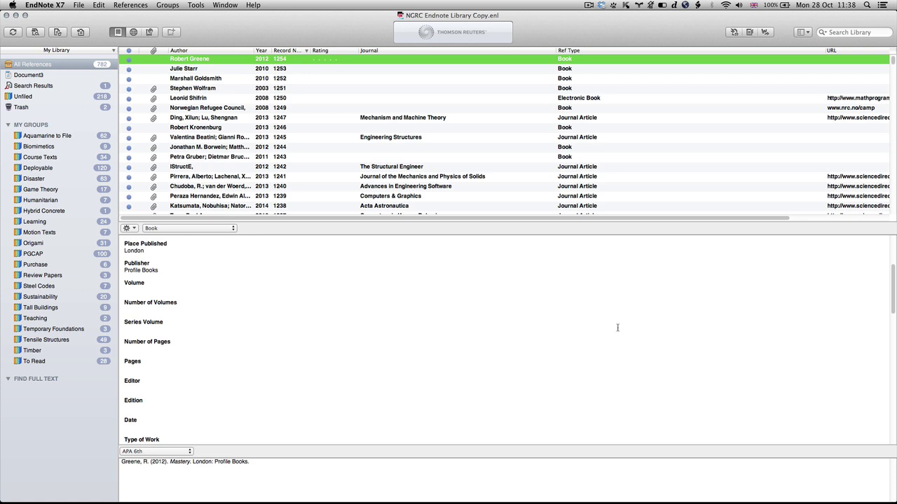
click(803, 32)
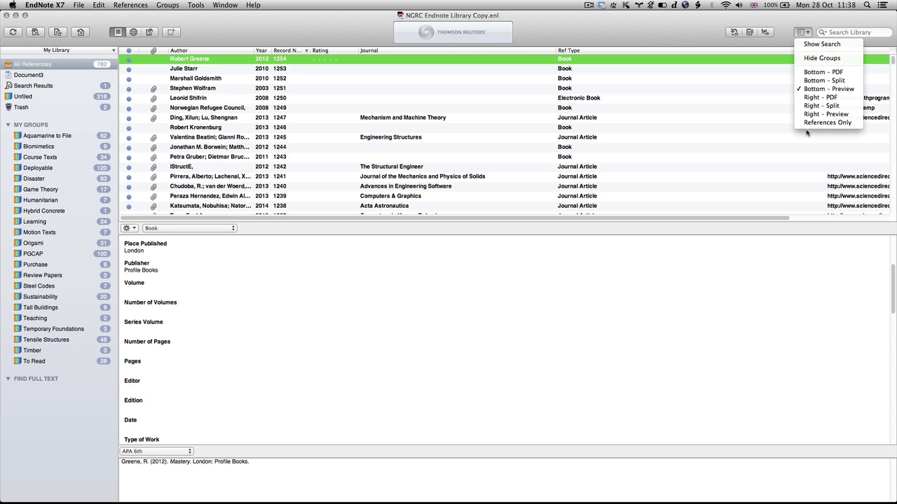
click(787, 26)
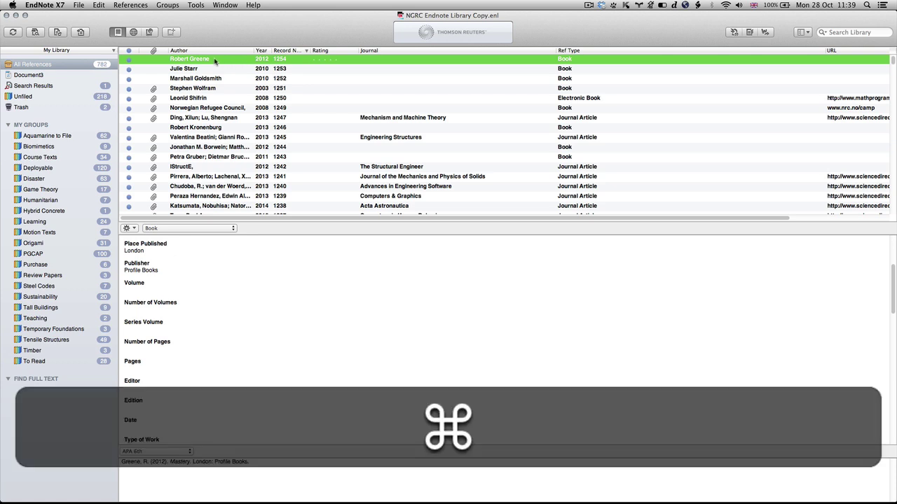
- Copy the selected 2012 book reference and insert it as a citation in the Word document
key(super+c)
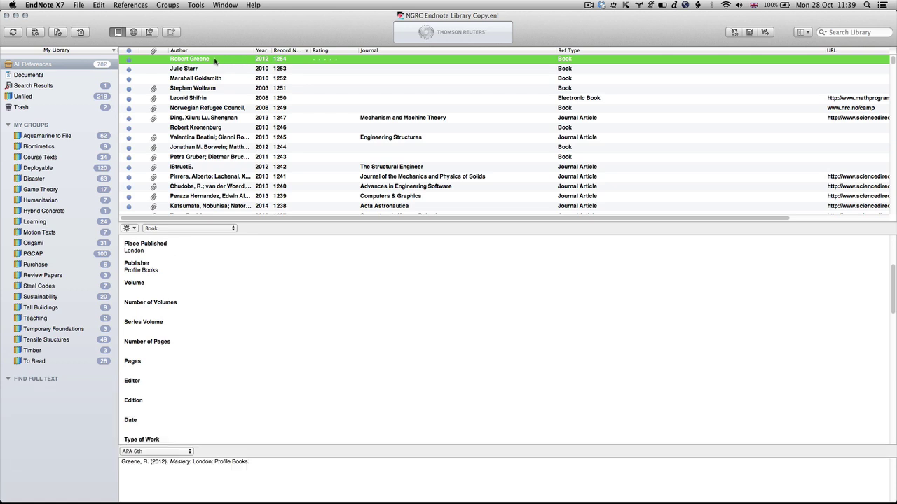
key(super+Tab)
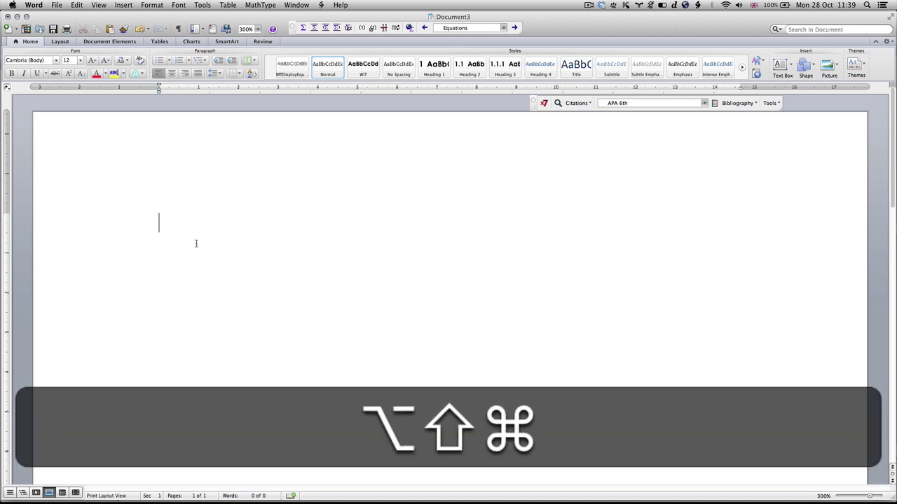
key(alt+shift+super+v)
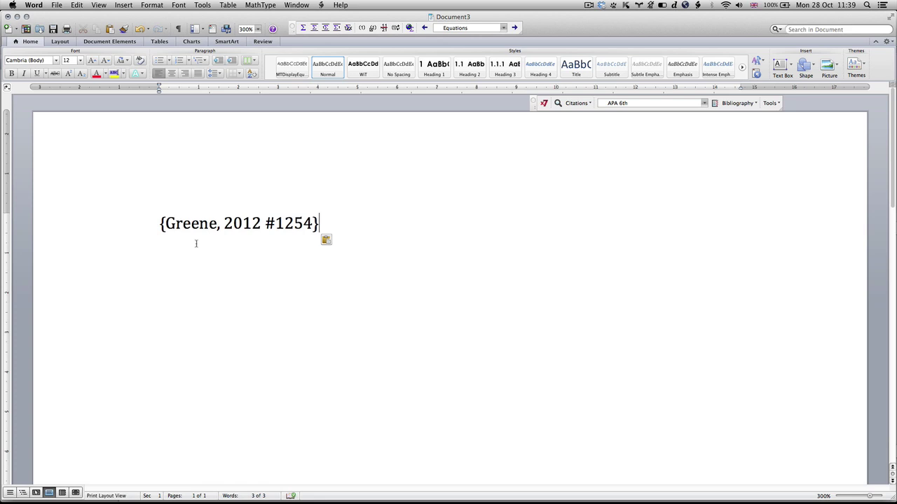
- Add the heading "References." two lines below the citation, followed by a new empty line
key(Return)
key(Return)
text(References.)
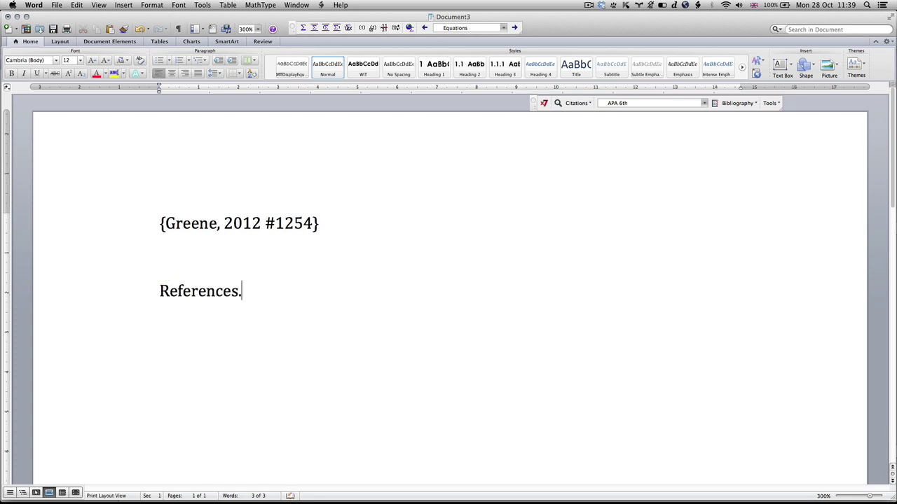
key(Return)
- Format the document's citation and bibliography in the APA 6th output style
click(675, 103)
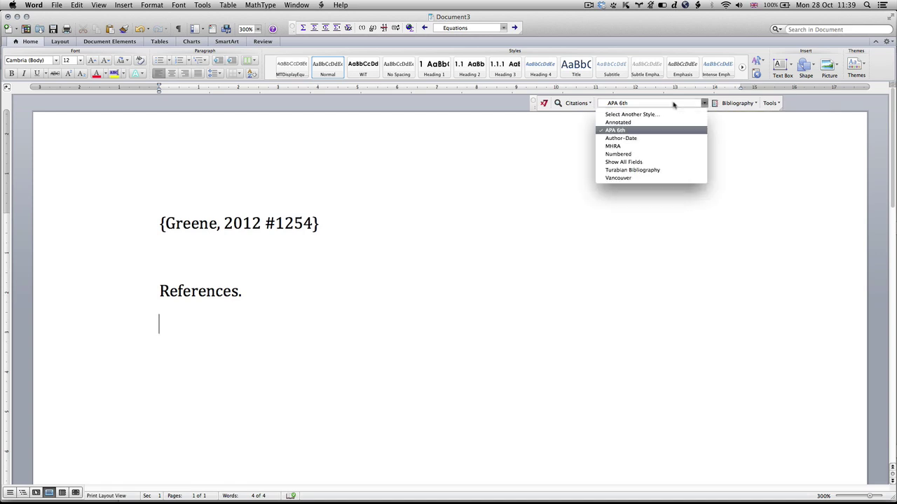
click(667, 131)
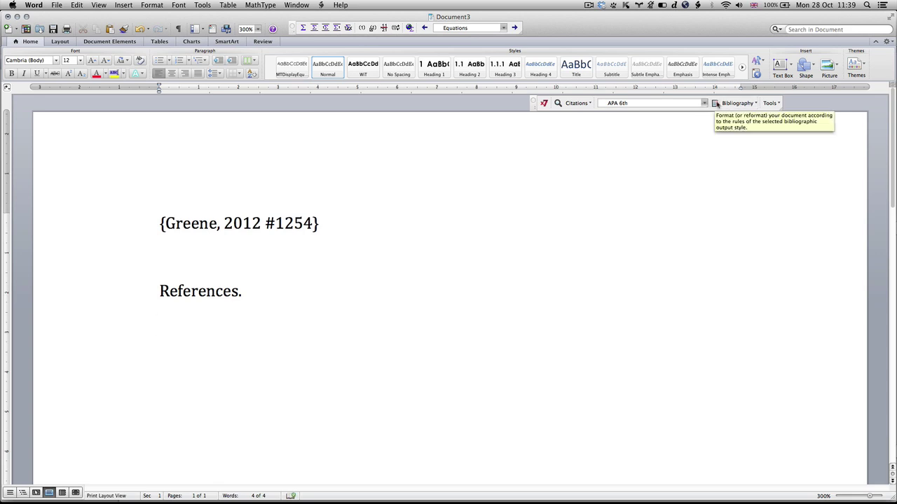
click(715, 103)
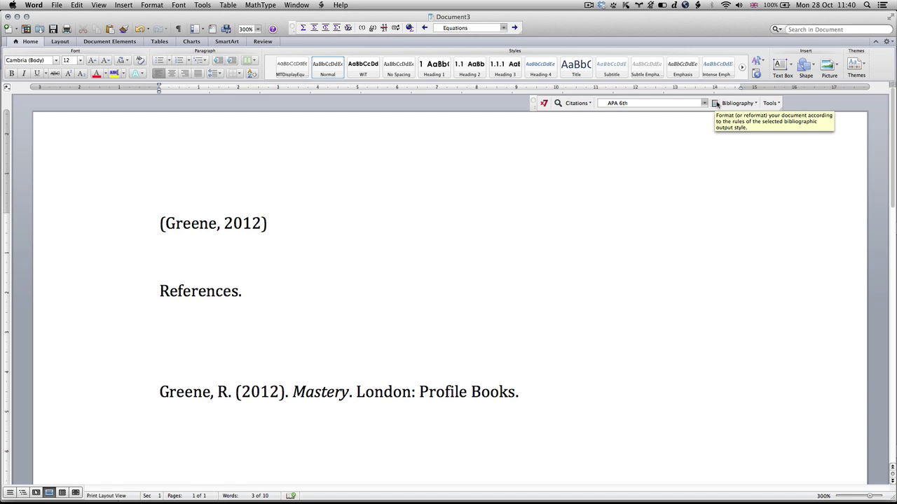
- Remove the empty lines between the "References." heading and the bibliography entry
click(291, 334)
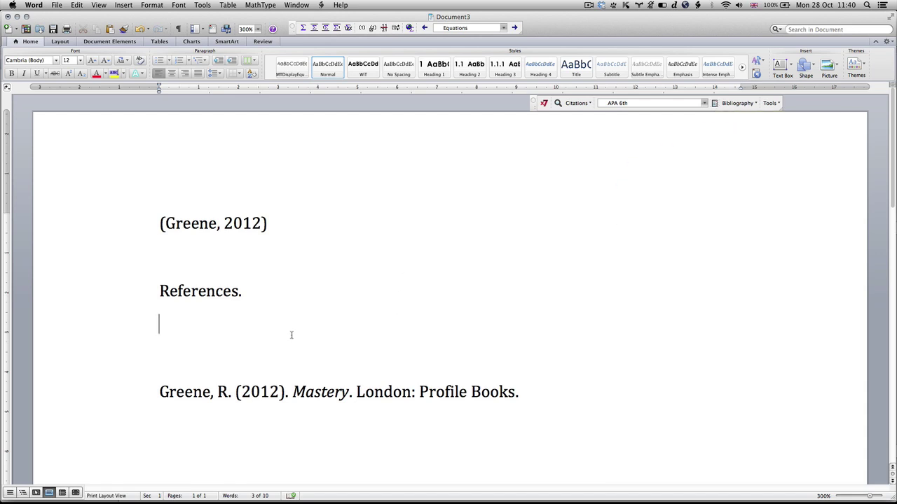
key(Delete)
key(Delete)
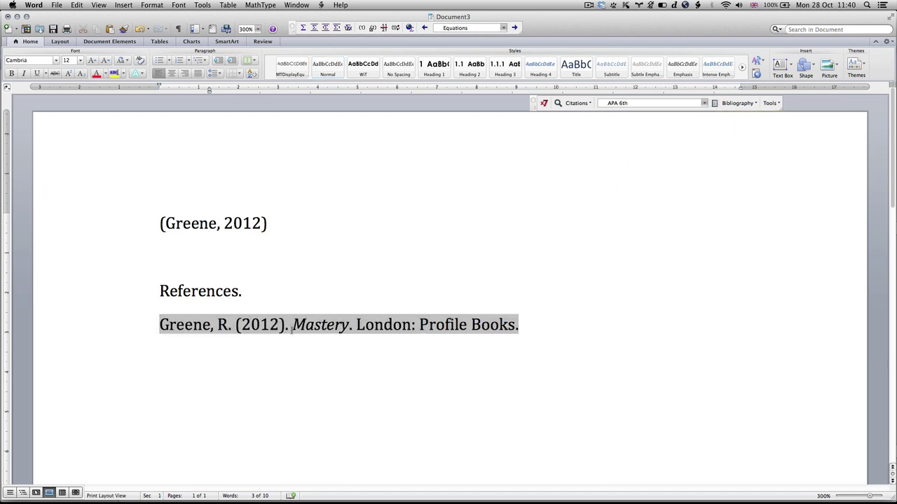
- Examine the formatted in-text citation and the matching bibliography entry under the references heading
click(283, 293)
click(278, 220)
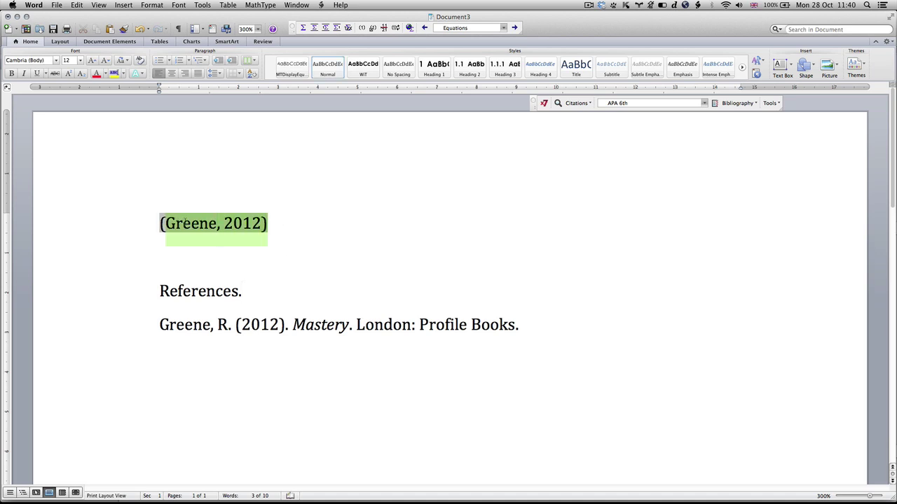
click(173, 246)
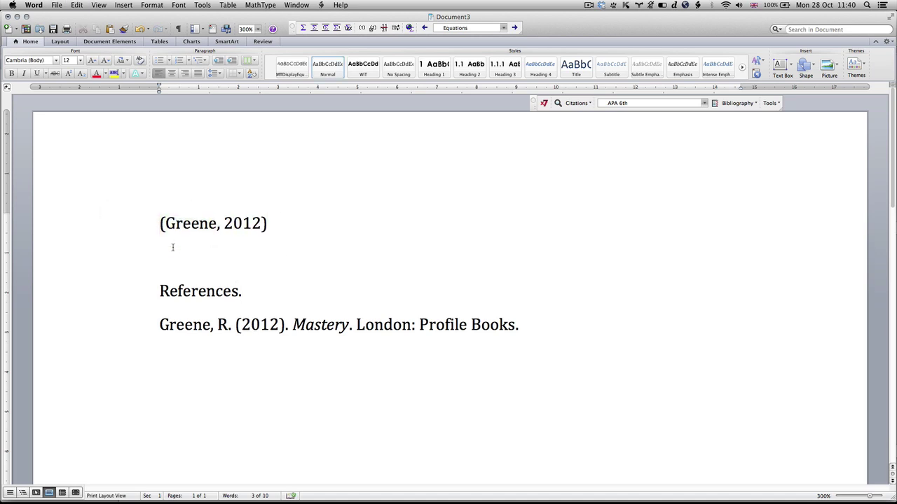
key(Up)
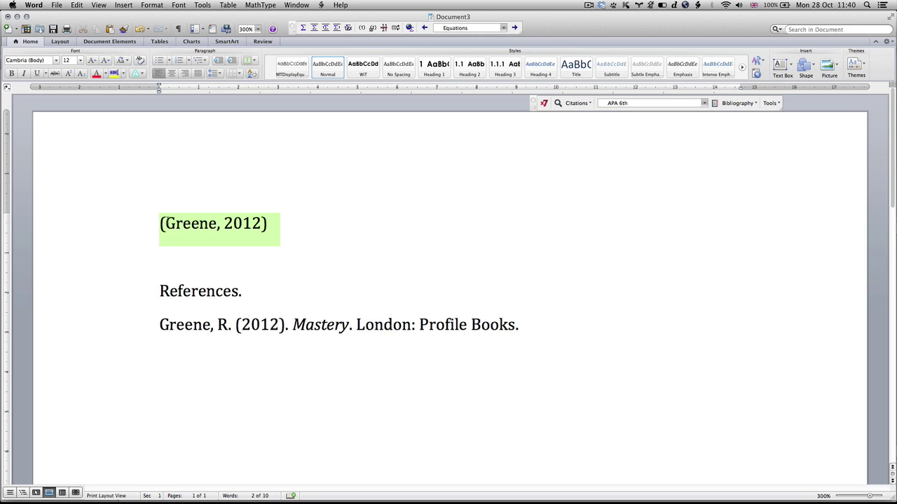
key(shift+End)
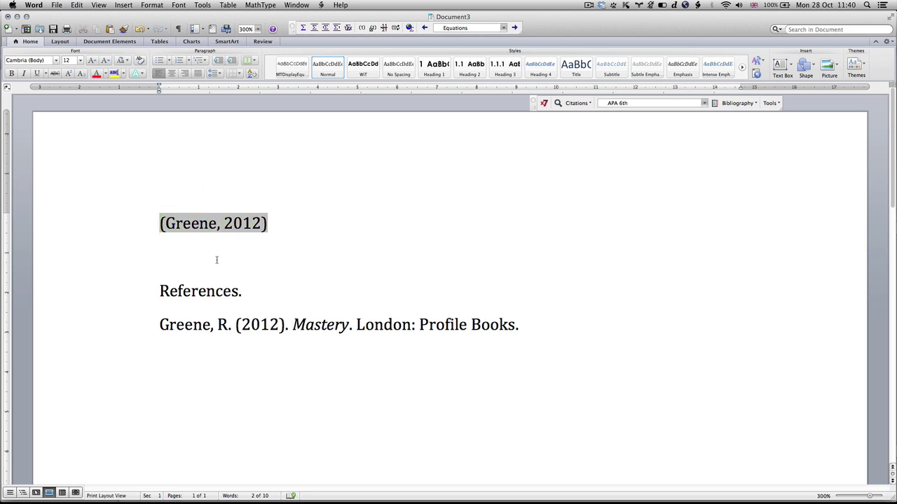
click(215, 290)
click(202, 322)
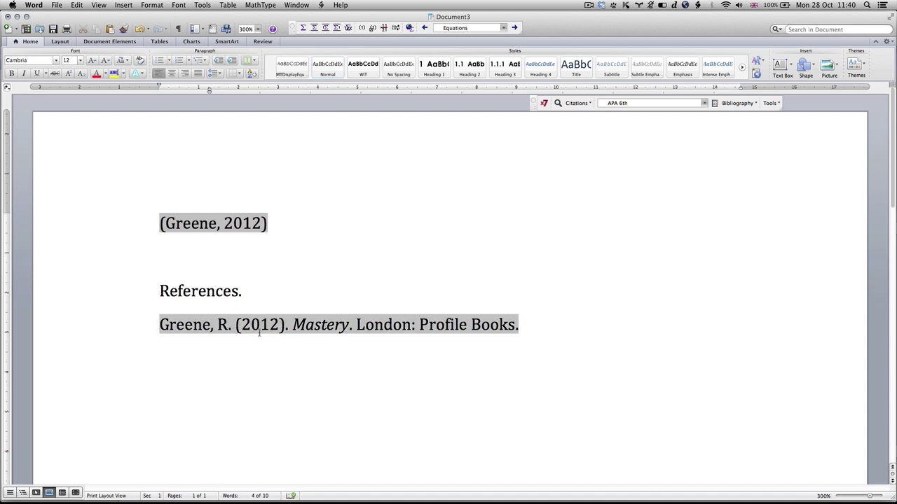
click(265, 270)
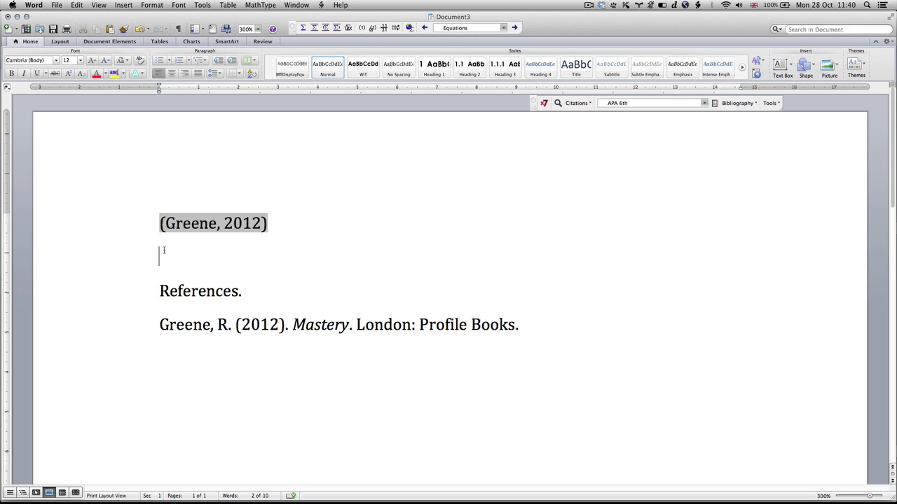
- Switch to EndNote and create a new reference with the reference type Book
key(super+Tab)
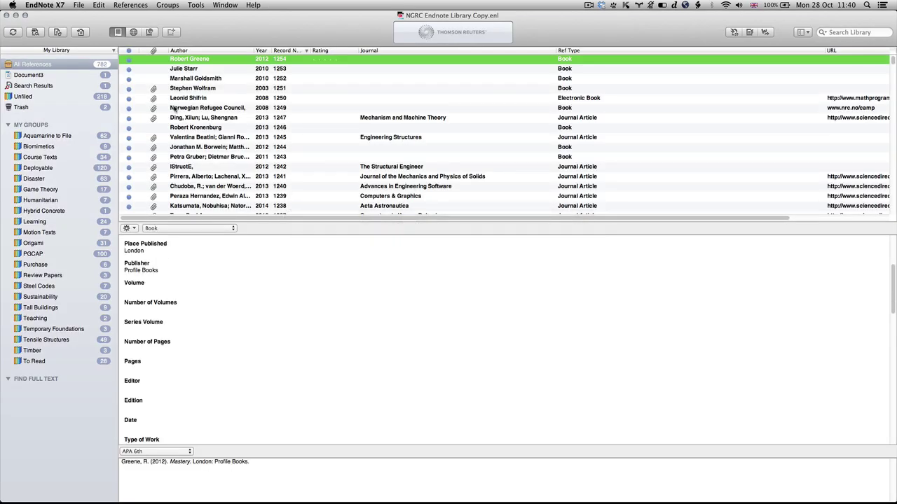
click(81, 33)
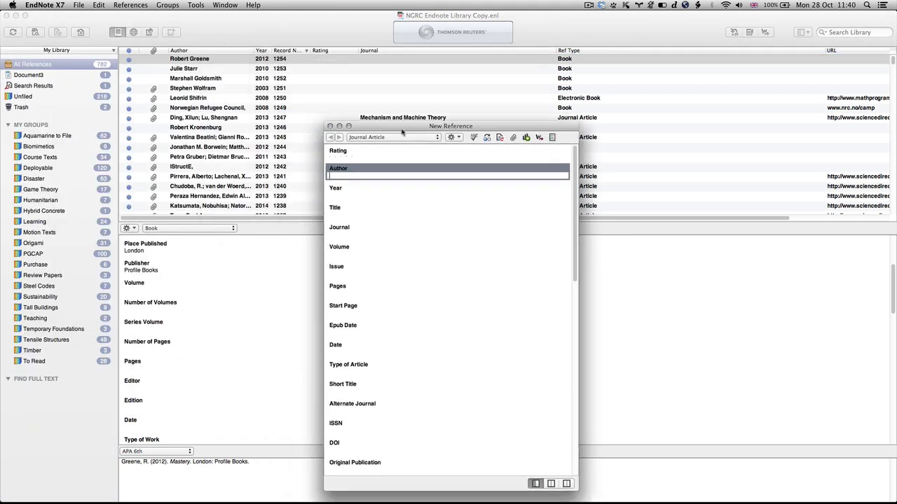
click(390, 98)
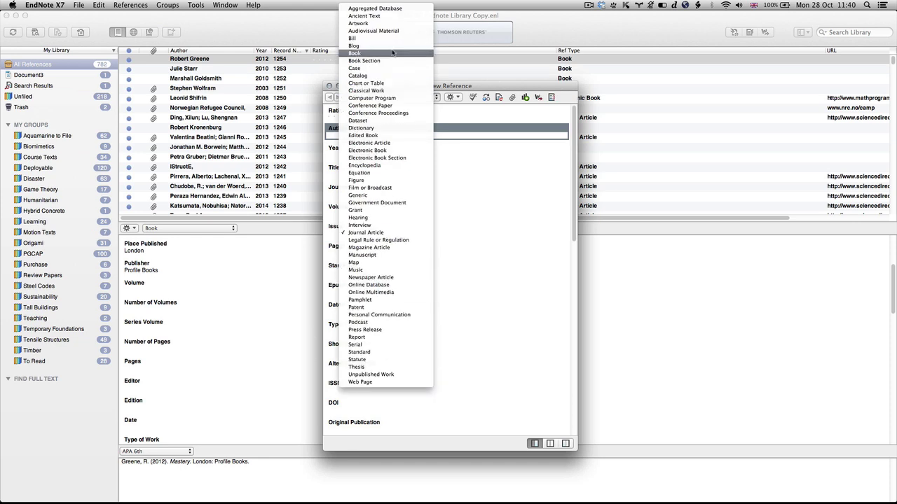
click(392, 53)
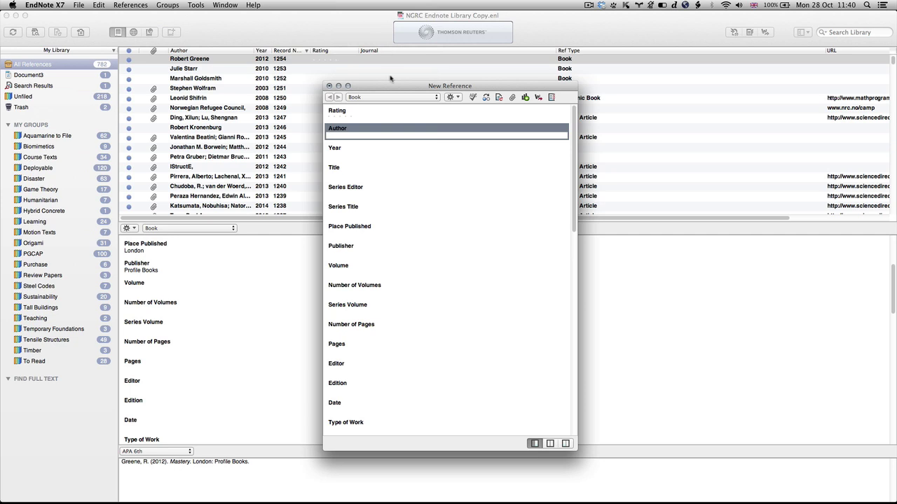
- Change the new reference's type to Conference Paper, to Journal Article, and back to Book to compare their fields
click(389, 96)
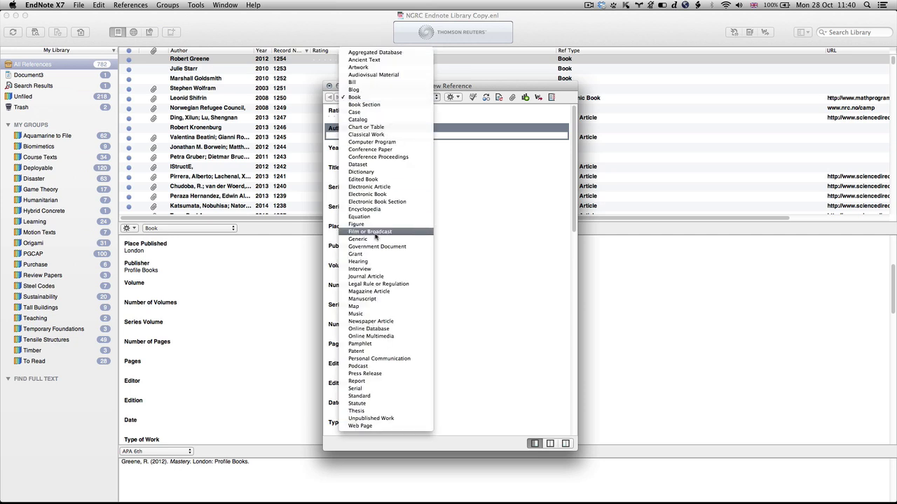
click(379, 149)
click(381, 97)
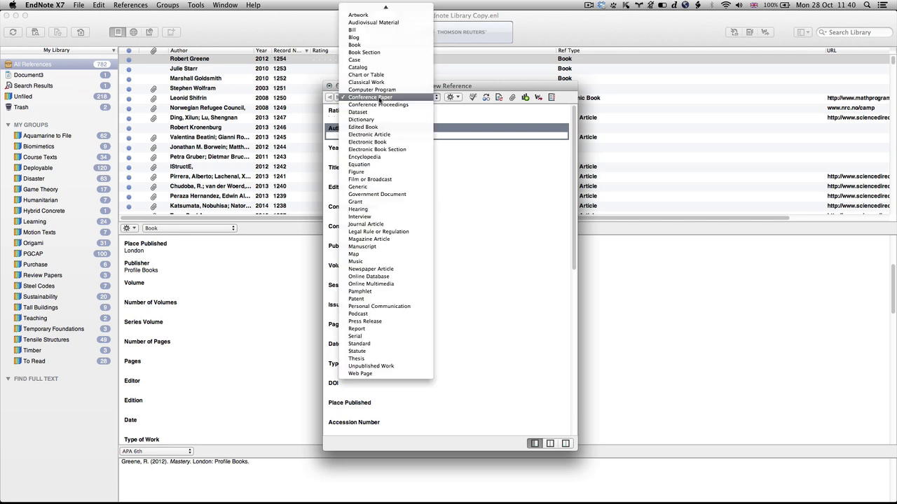
click(379, 223)
click(382, 99)
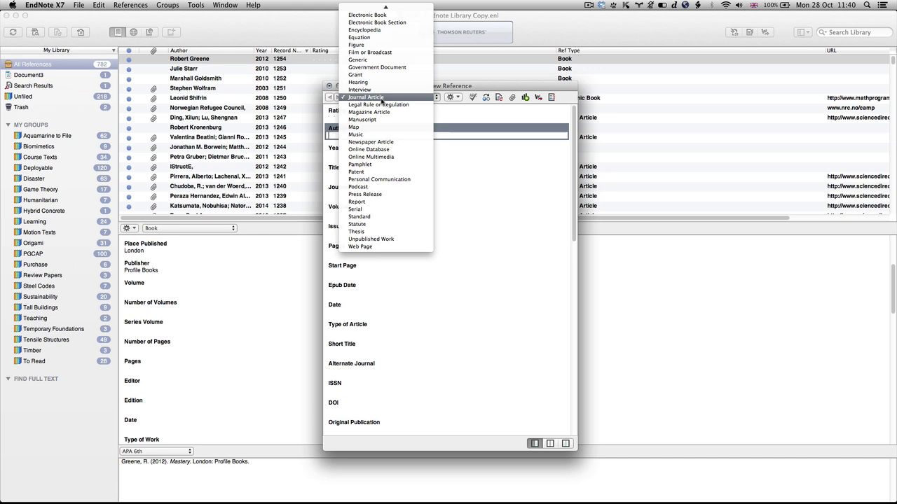
scroll(382, 102, up, 5)
click(380, 59)
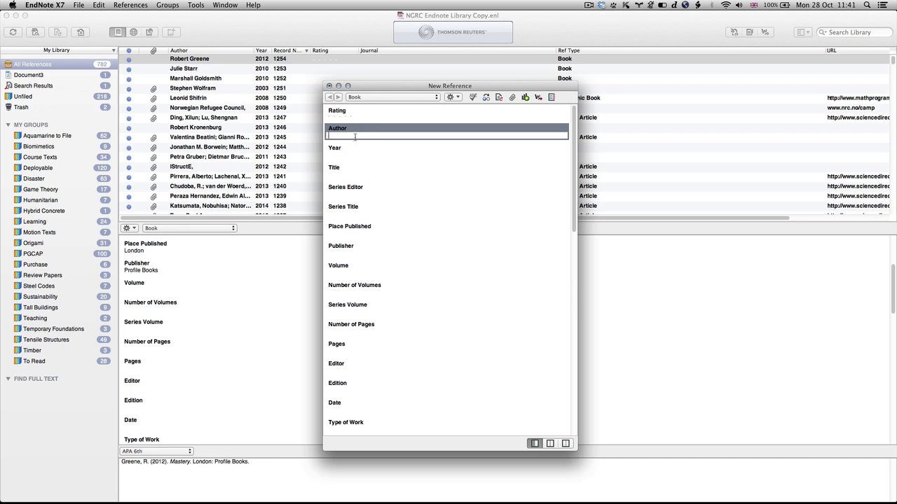
- Fill in the new book reference's author name, the year 1995 and the title "Linear Algebra"
text(R J)
key(BackSpace)
text(B J T Allenby)
key(Tab)
text(1)
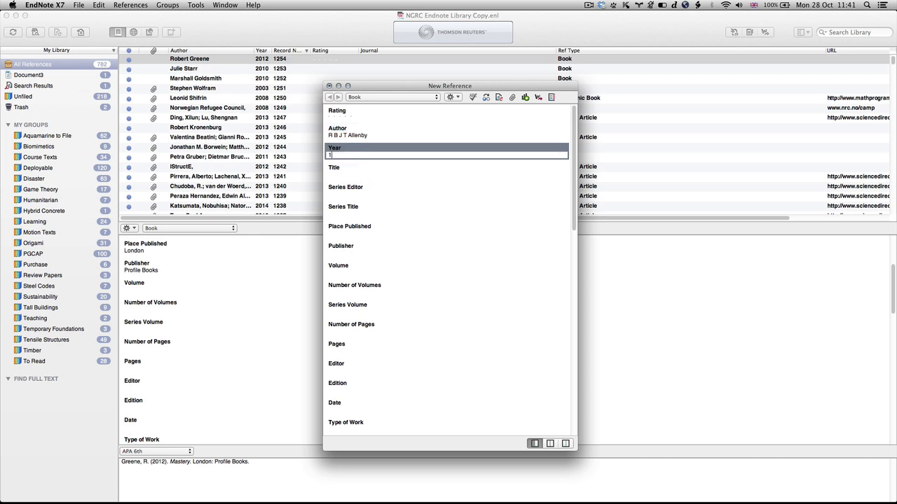
text(995)
key(Tab)
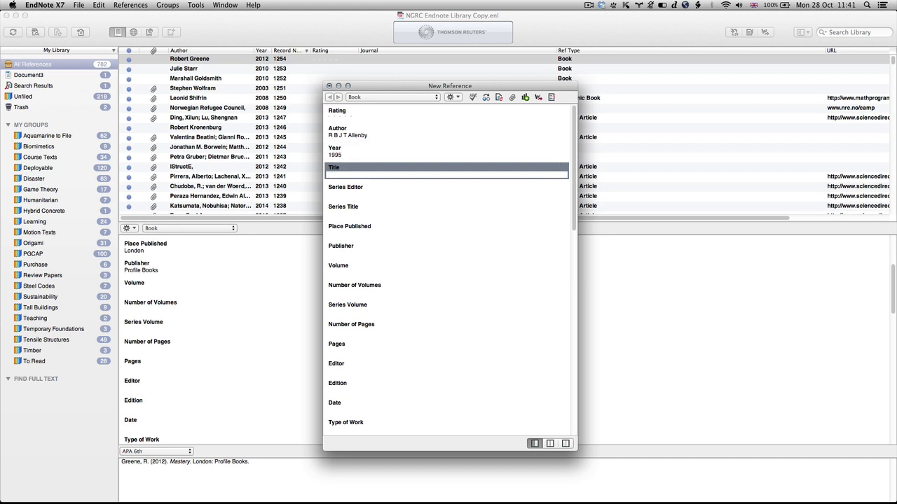
text(Linear Algebra)
- Set the book reference's place published to Oxford and its publisher to Elsevier
key(Tab)
key(Tab)
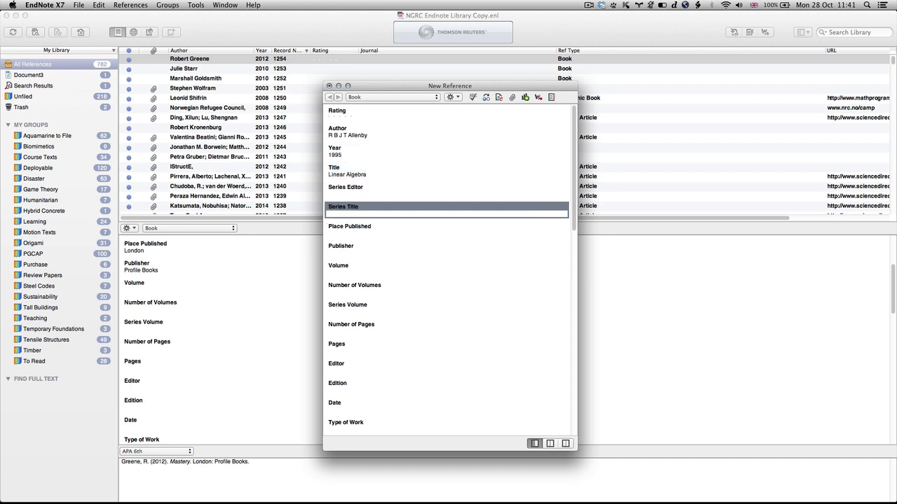
key(Tab)
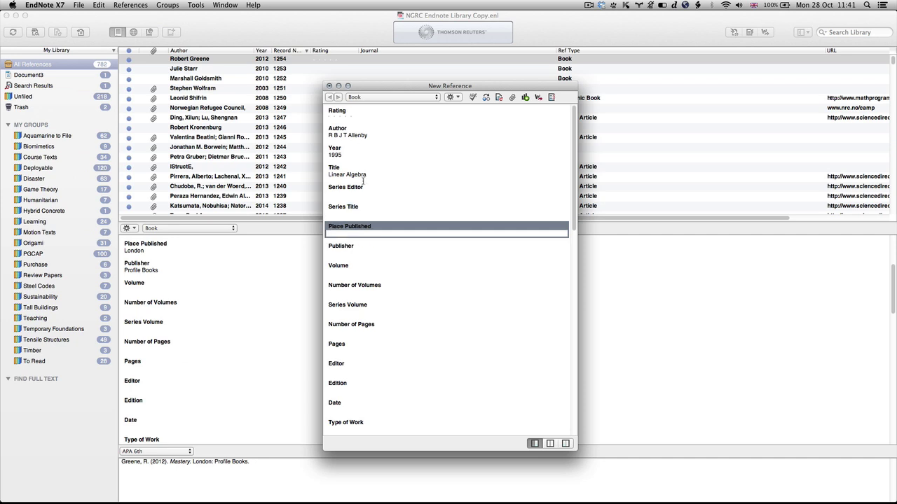
text(Oxford)
key(Tab)
text(Elsevier)
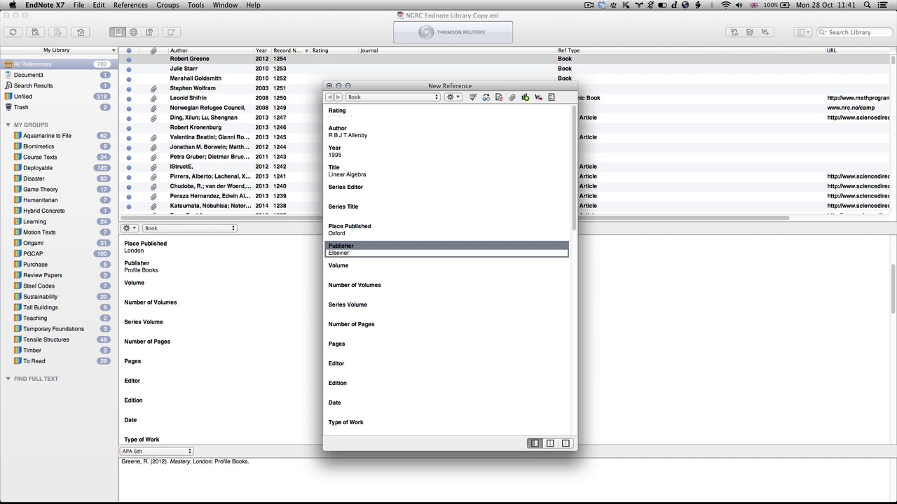
- Set the book reference's edition to First, then save and close the reference
click(353, 390)
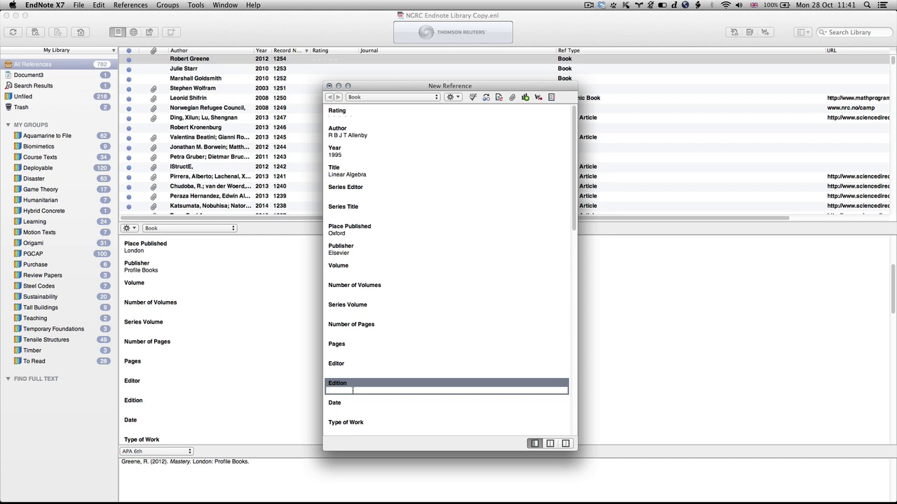
text(First)
click(76, 5)
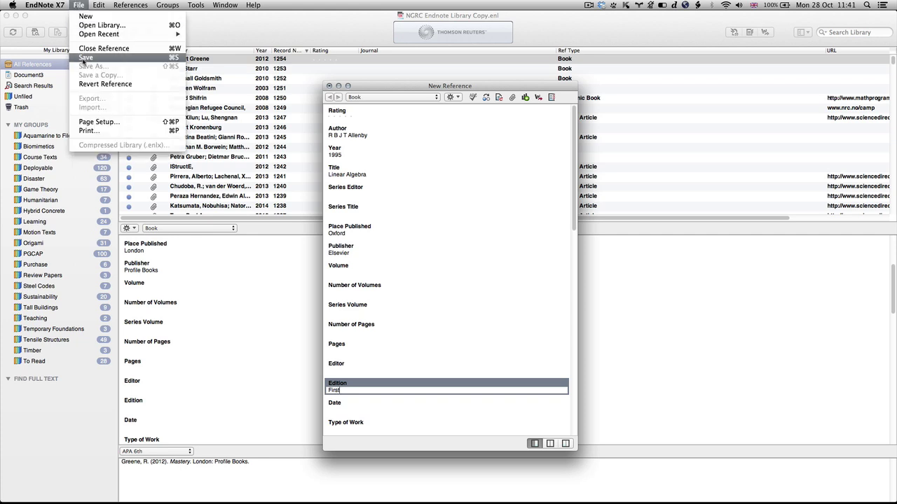
click(84, 58)
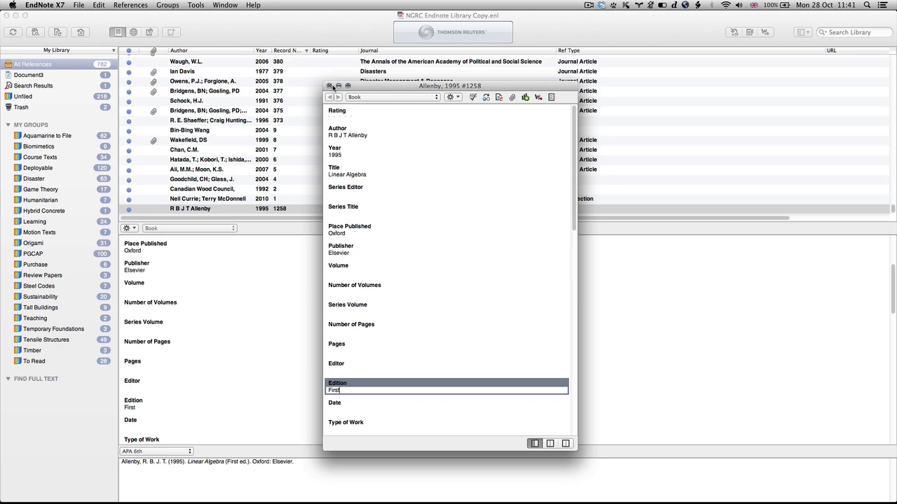
click(330, 85)
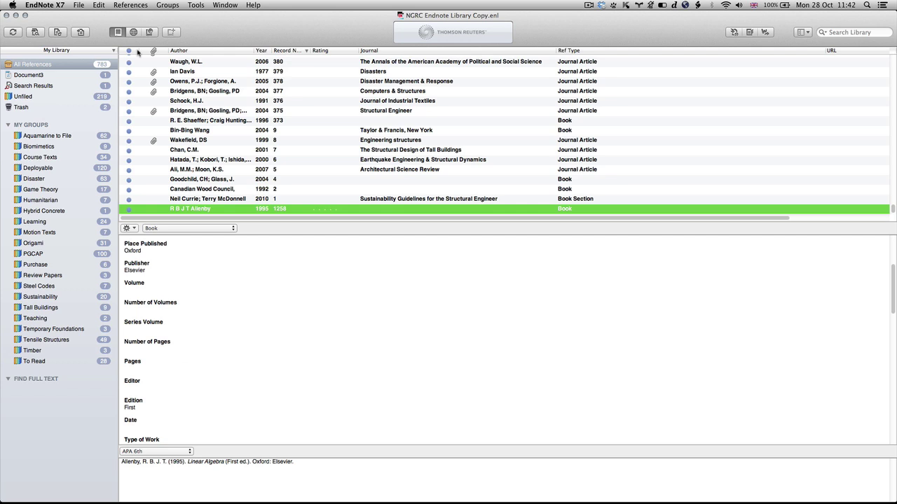
- Create a new Journal Article reference and fill in its three authors' names, one per line
click(82, 32)
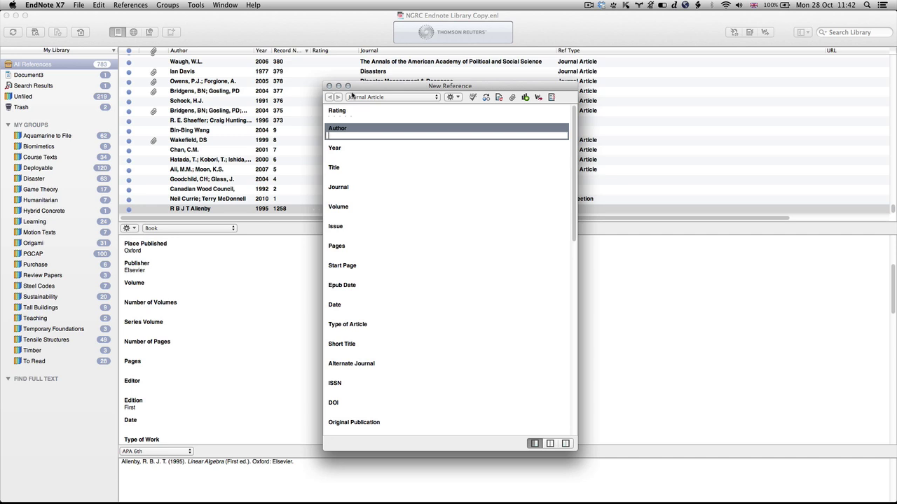
text(Y Li)
key(Return)
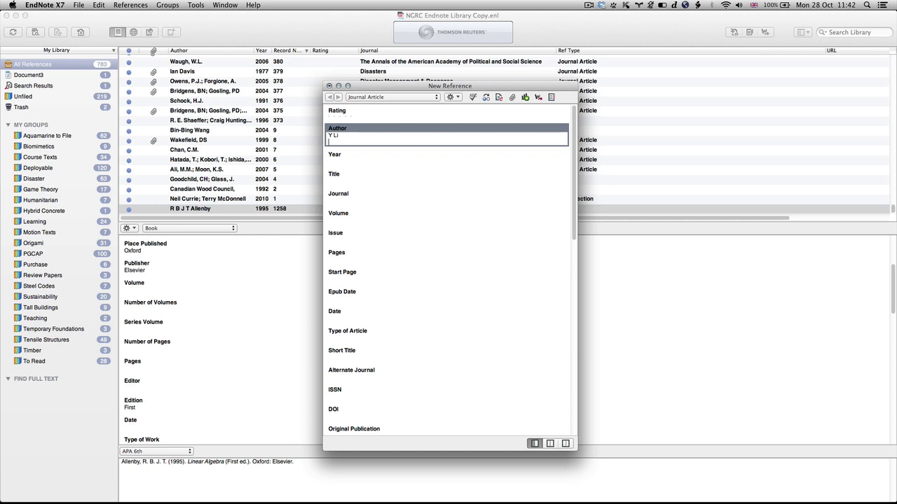
text(K K Vu)
key(Return)
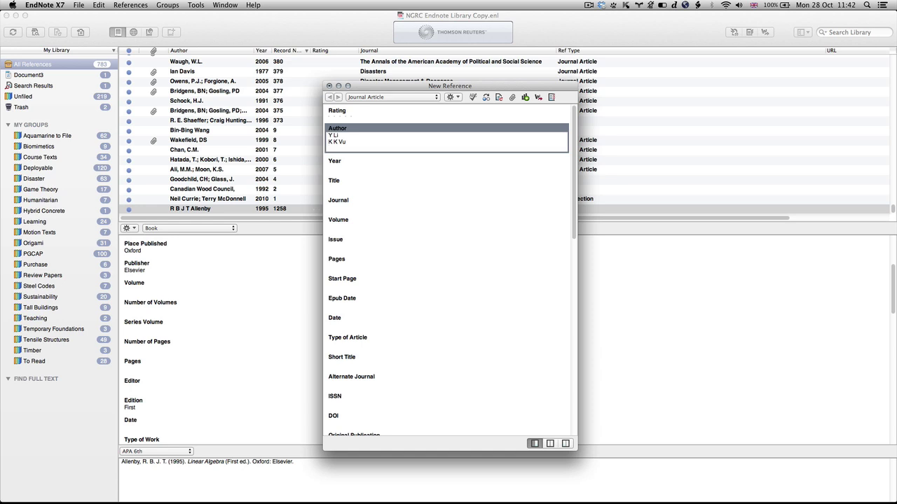
text(Richard)
key(Return)
key(BackSpace)
- Set the article's year to 2011 and its title to "Deployable Cable-Chain Structures: Morphology, Structural Response and Robustness Study"
click(341, 166)
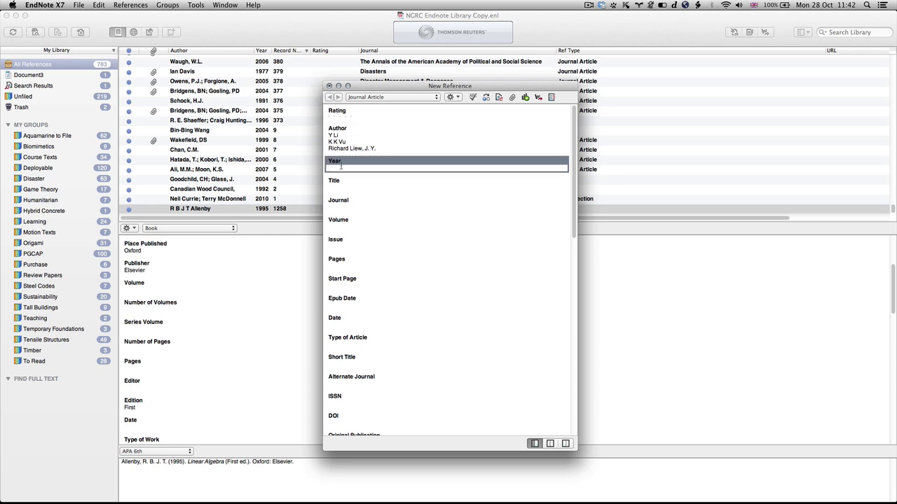
text(2011)
key(Tab)
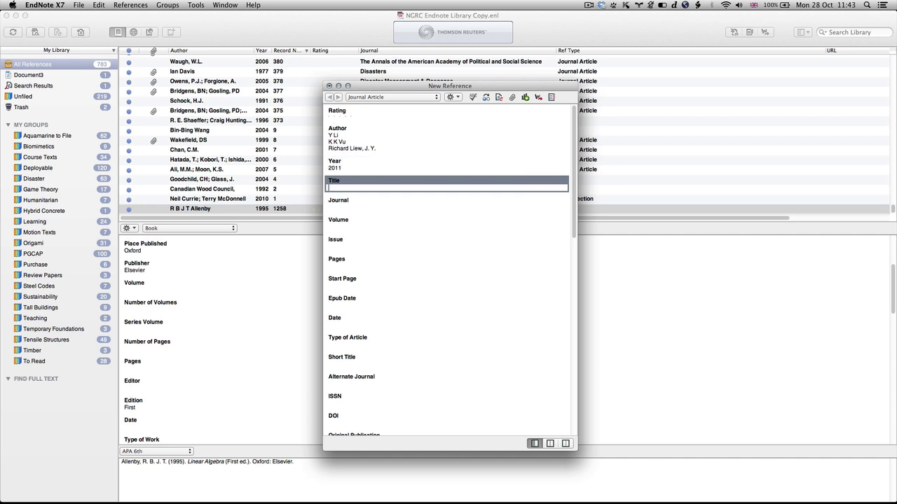
text(Deployable Cable-Chain Structures:)
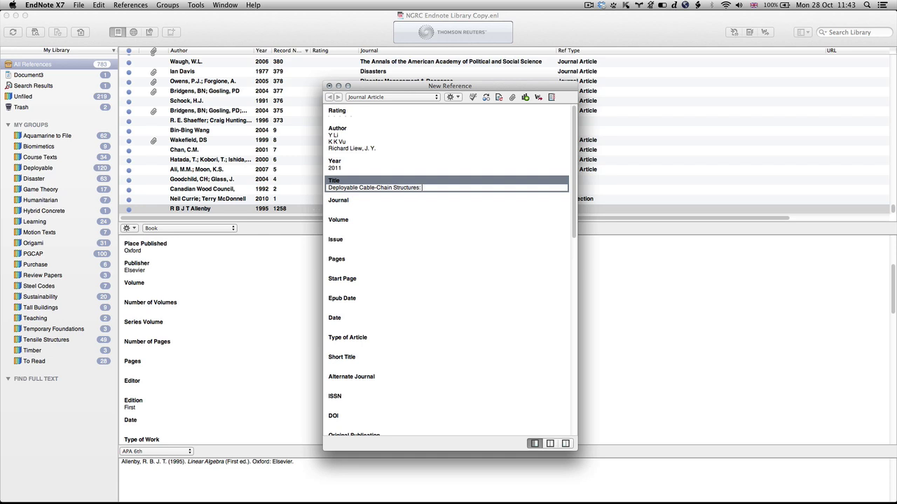
text( Morphology, Structural Response and Robust)
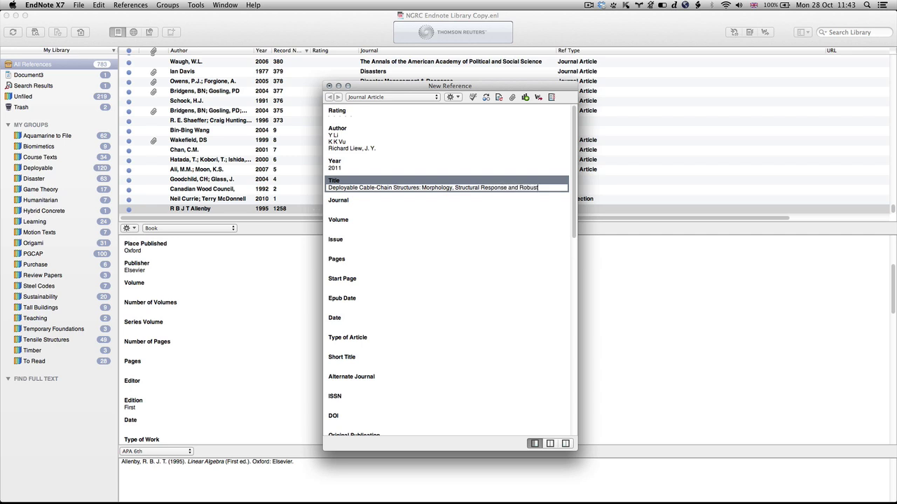
text(ness Study)
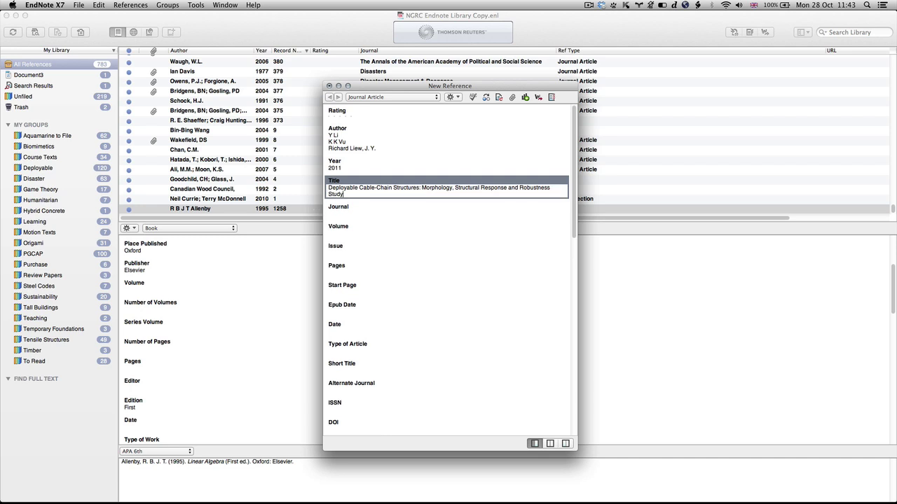
- Set the article's journal to "The International Journal of Shell and Spatial Structures"
key(Tab)
text(The )
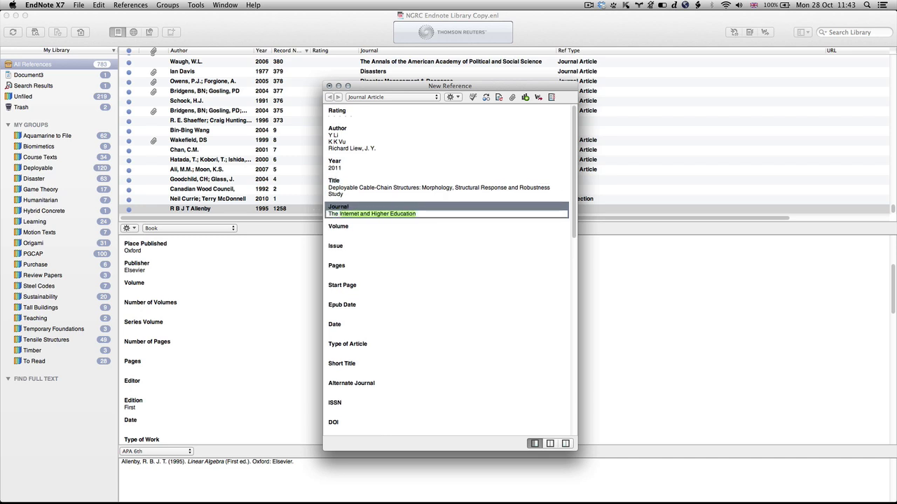
text(International Jou)
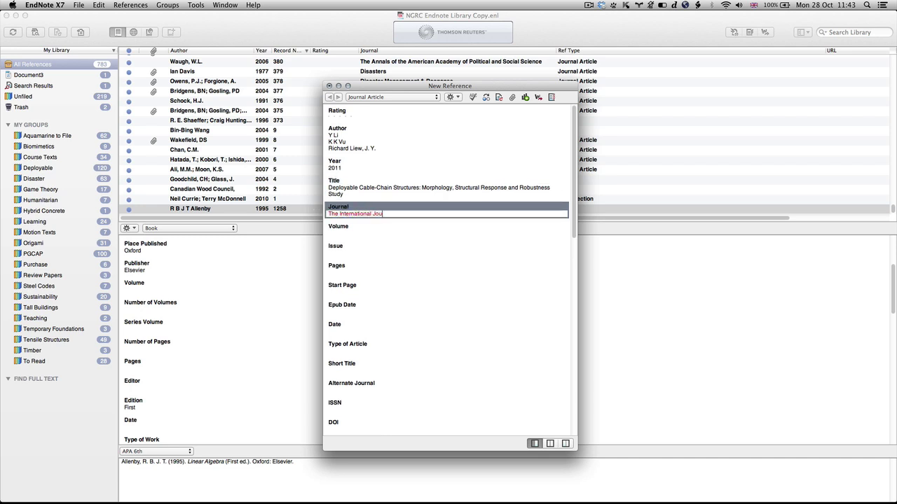
text(rnal of Shell and Spatial Structures)
key(Tab)
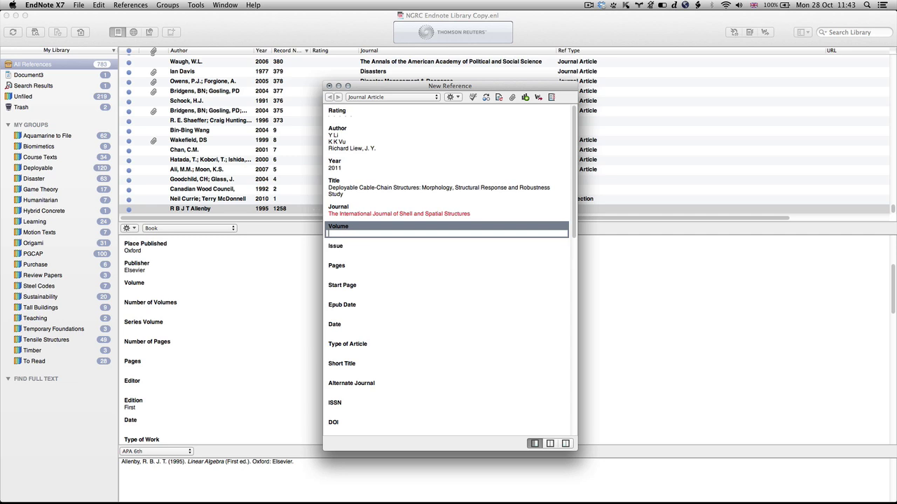
- Set the article's volume to 52 and its issue to 168
text(52)
key(Tab)
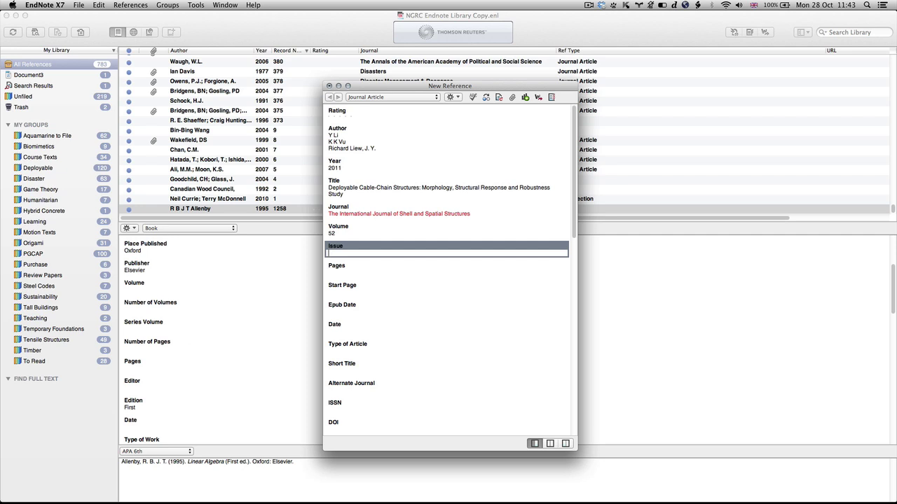
text(16883)
key(BackSpace)
key(BackSpace)
key(BackSpace)
key(Tab)
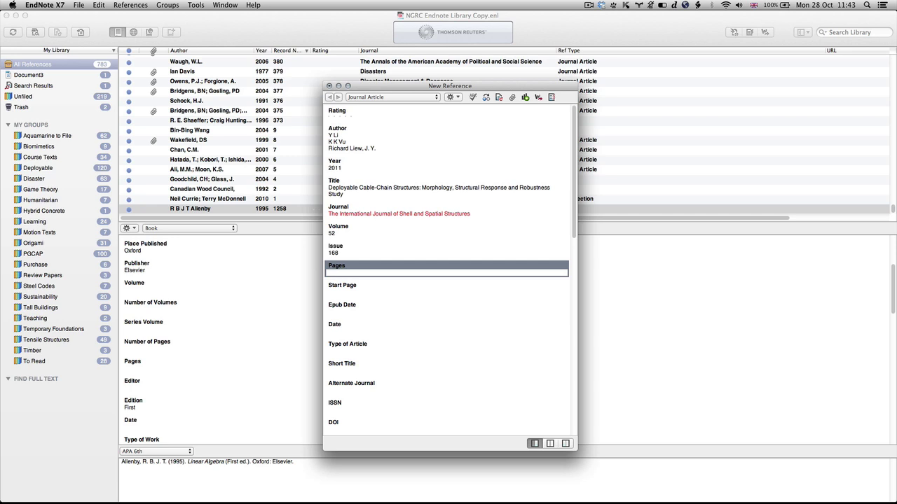
- Set the article's pages to 83-96, then save and close the reference
text(83)
text(-96)
key(super+s)
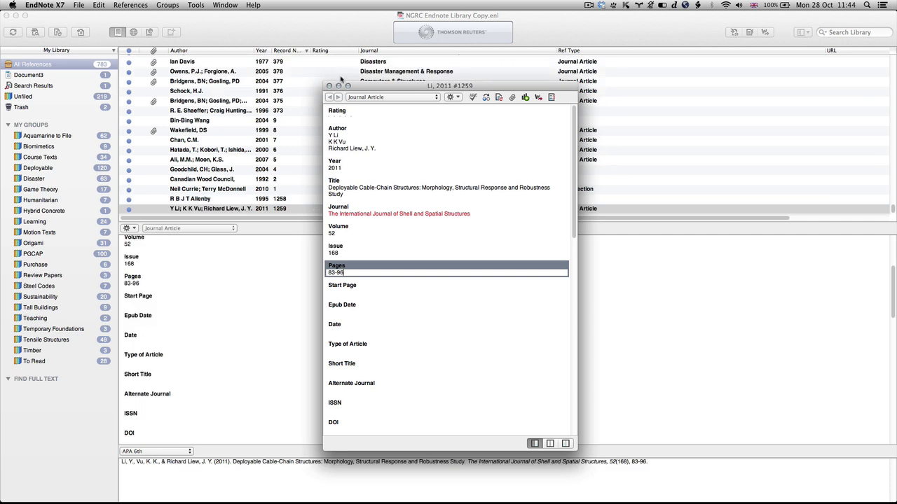
click(328, 85)
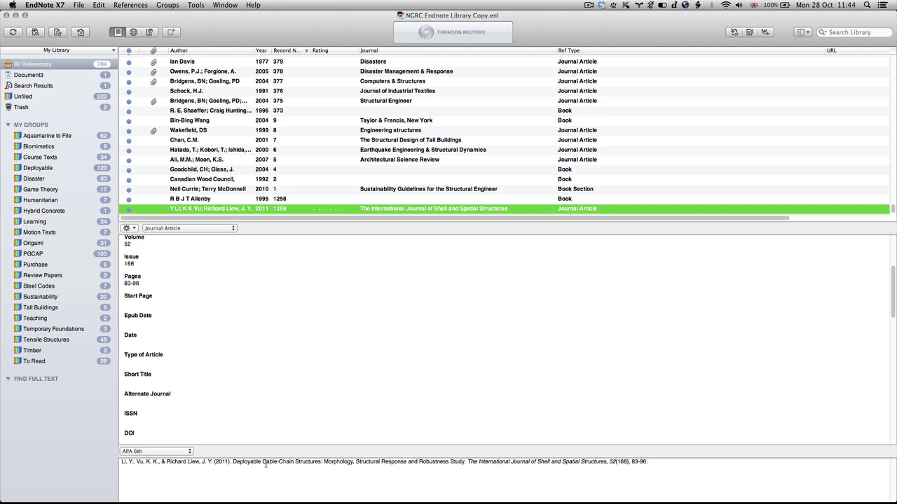
- Select the new book and journal article references together and insert them as one combined citation in the Word document
shift+click(189, 199)
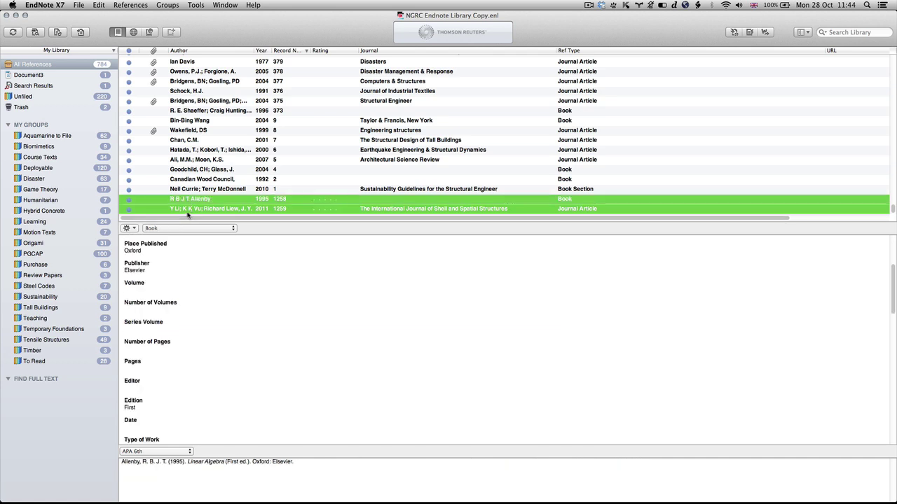
click(187, 211)
click(188, 202)
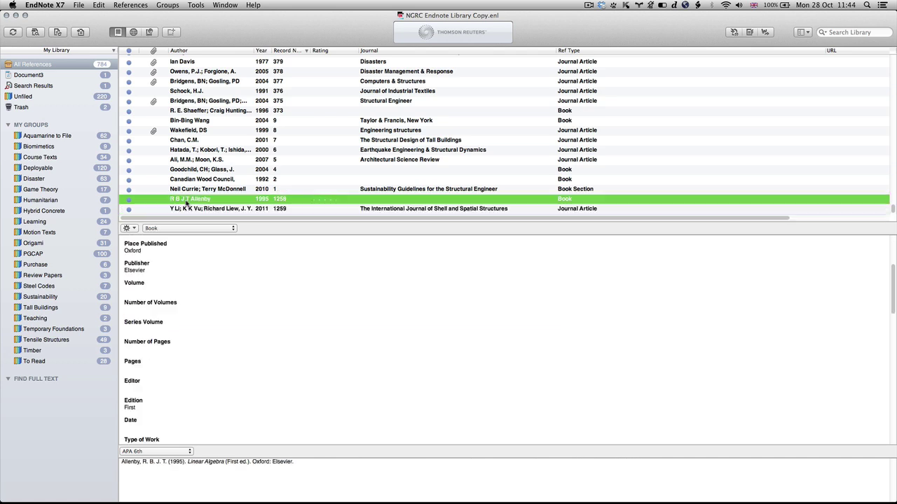
click(187, 210)
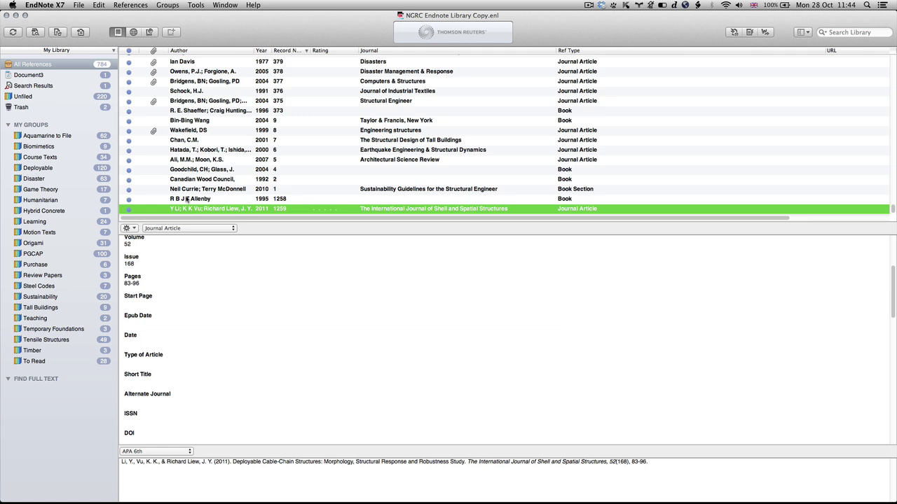
shift+click(186, 200)
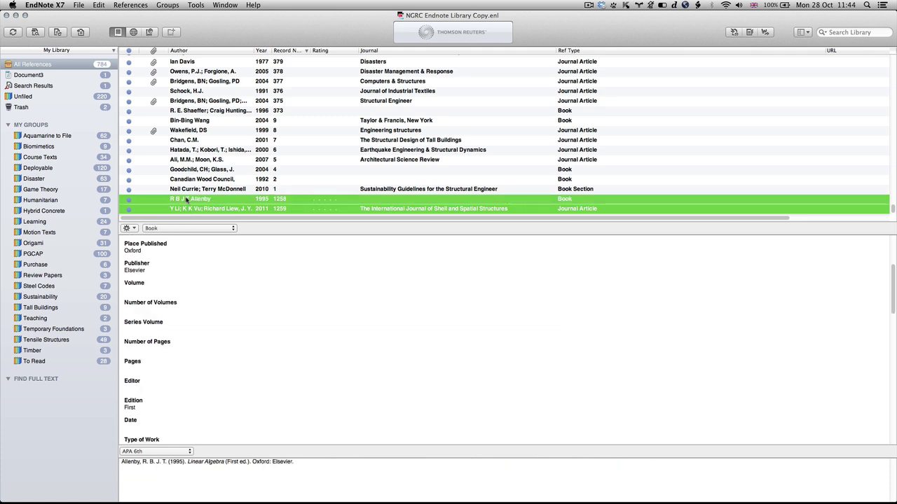
click(765, 32)
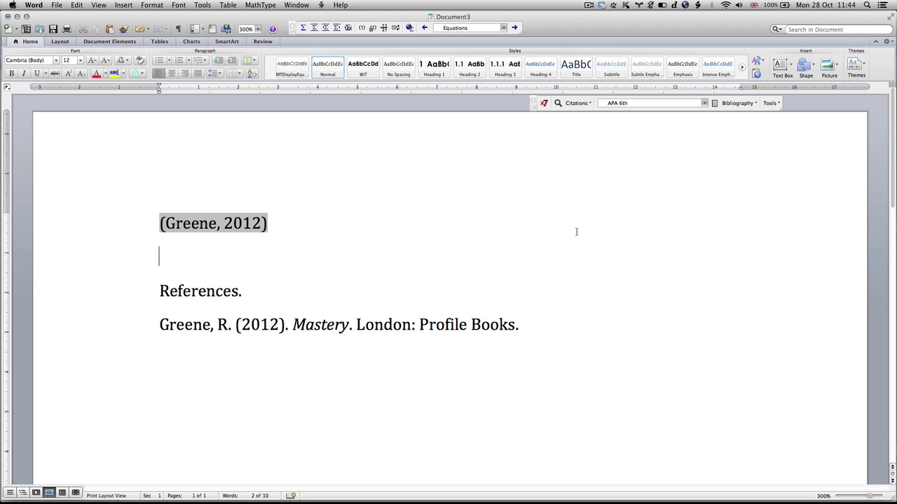
text({Allenby, 1995 #1258;Li, 2011 #1259})
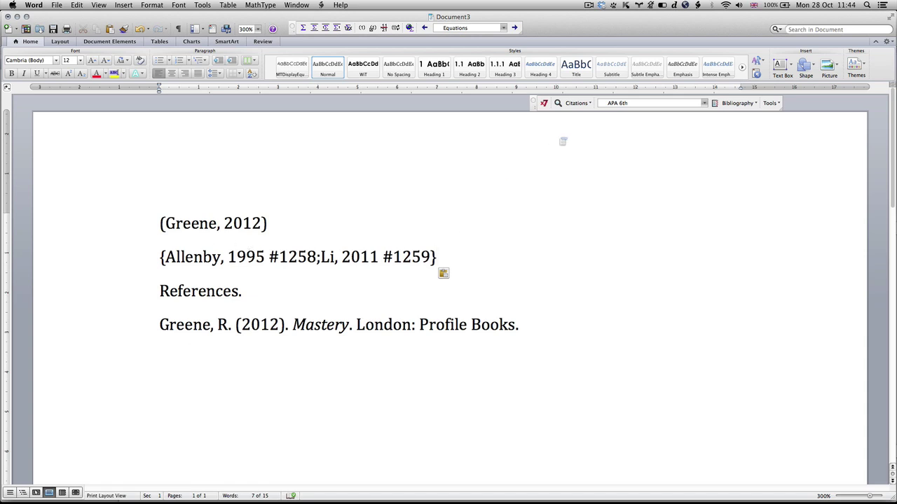
- Update the document's citations and bibliography in APA 6th style and check the resulting reference list
click(714, 103)
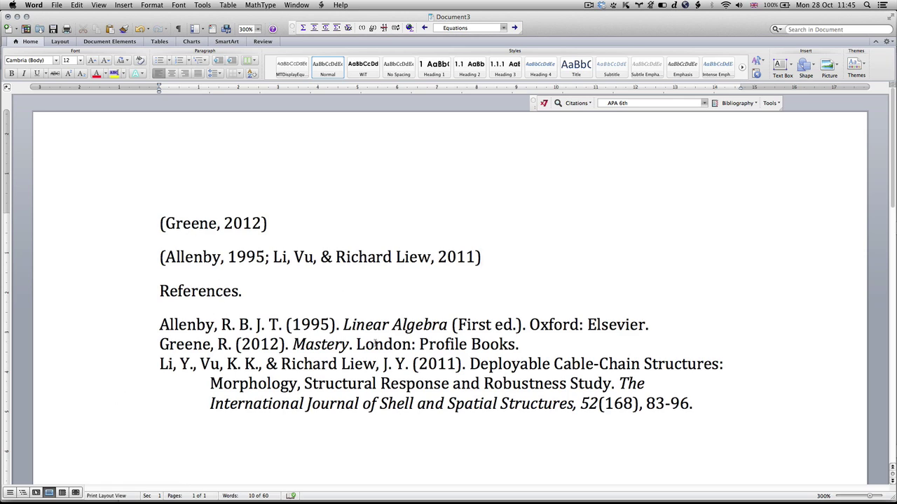
scroll(375, 343, down, 5)
click(669, 275)
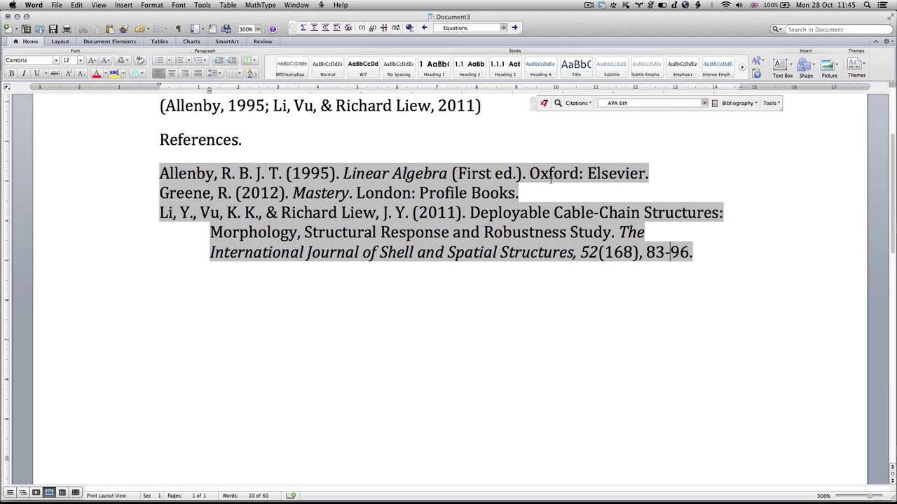
scroll(507, 165, up, 3)
- Add a line below the combined citation and insert another citation of the 2012 book Mastery from the EndNote library
click(506, 210)
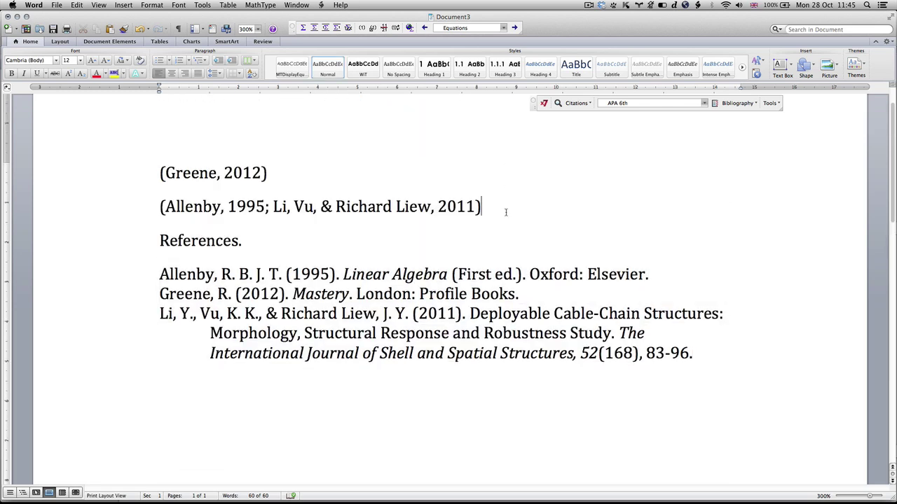
key(Return)
key(super+Tab)
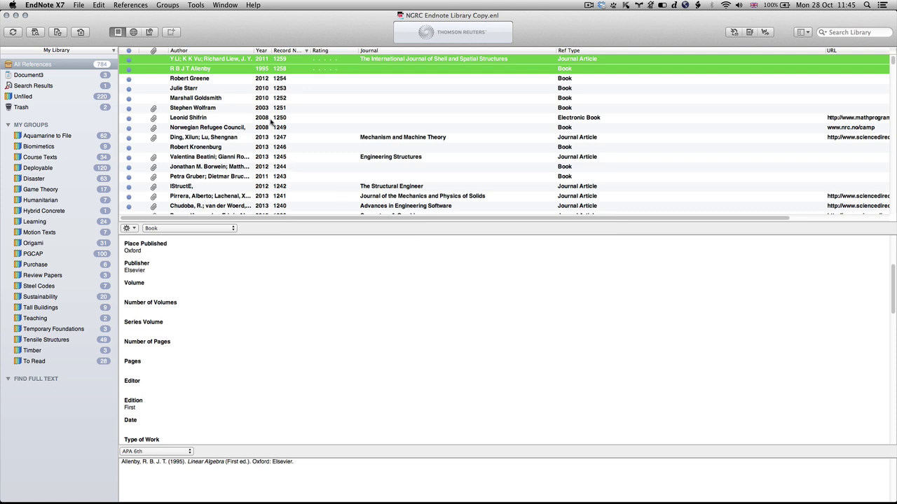
click(254, 82)
key(super+Tab)
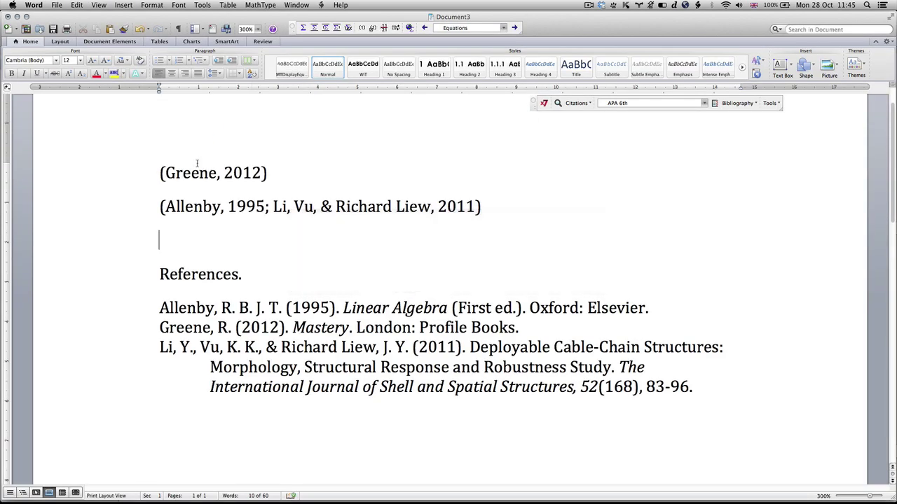
text({Greene, 2012 #1254})
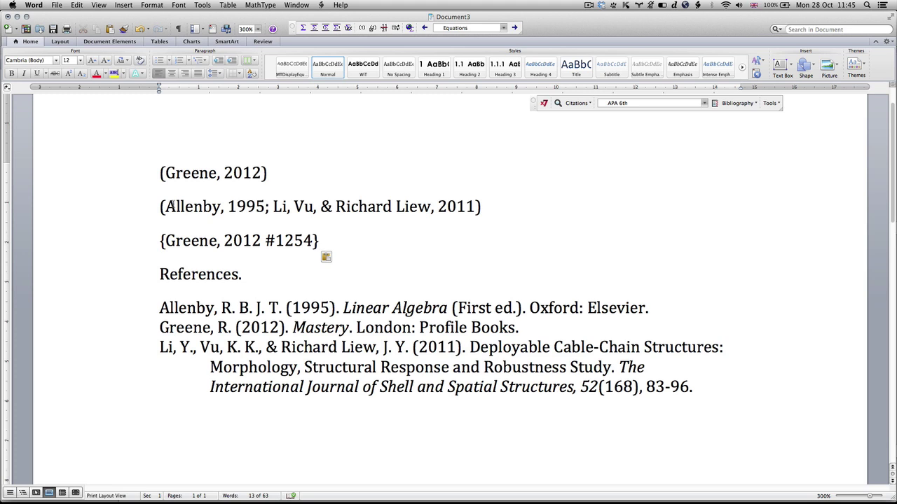
- Convert all citations in the document to unformatted citations
click(749, 108)
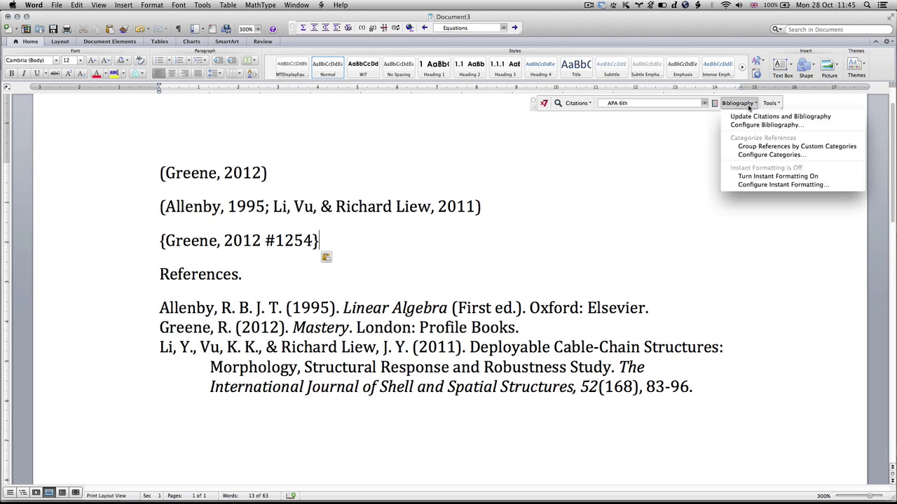
click(767, 104)
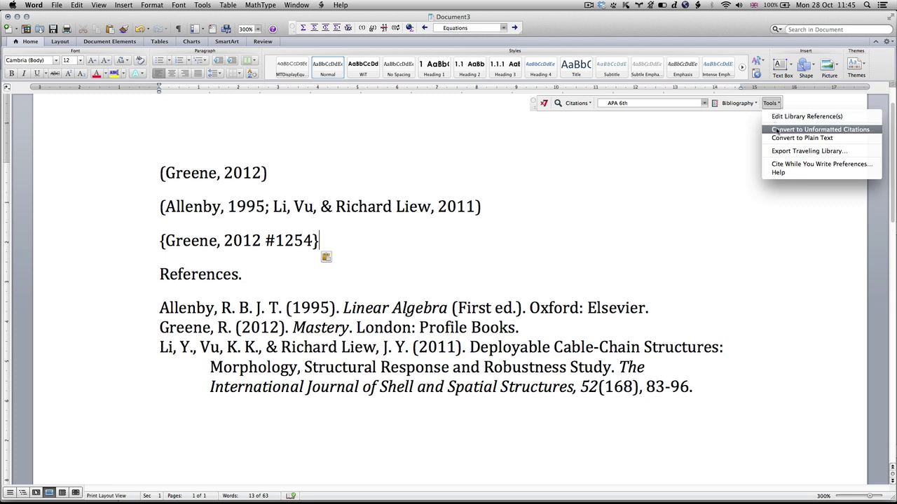
click(777, 129)
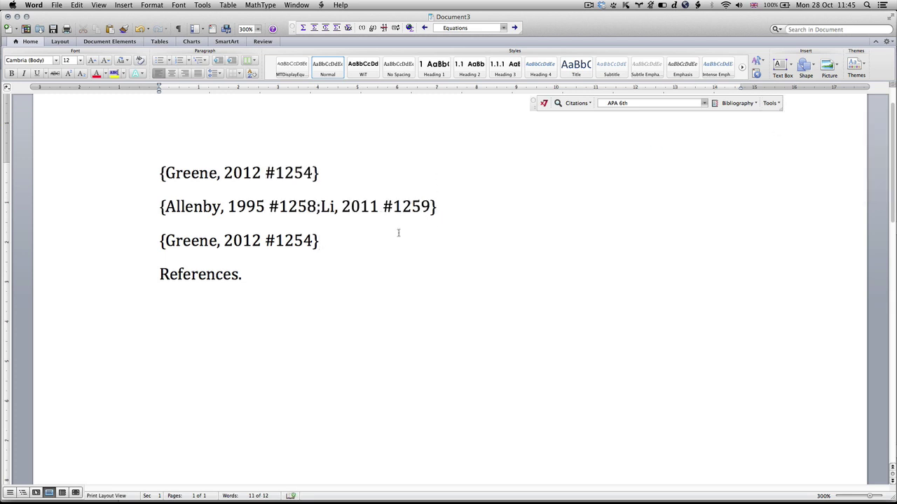
- Move the author's surname out of the braces to stand before the third citation, and update the citations and bibliography
double_click(201, 244)
key(super+c)
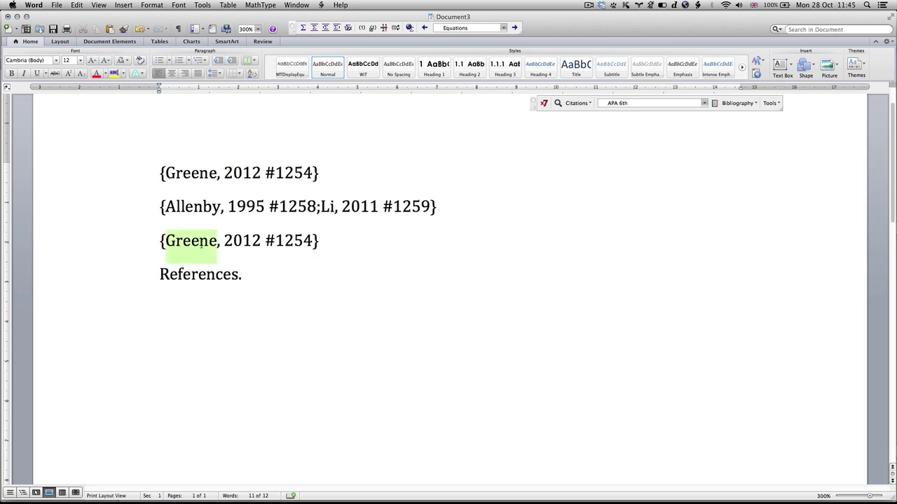
key(BackSpace)
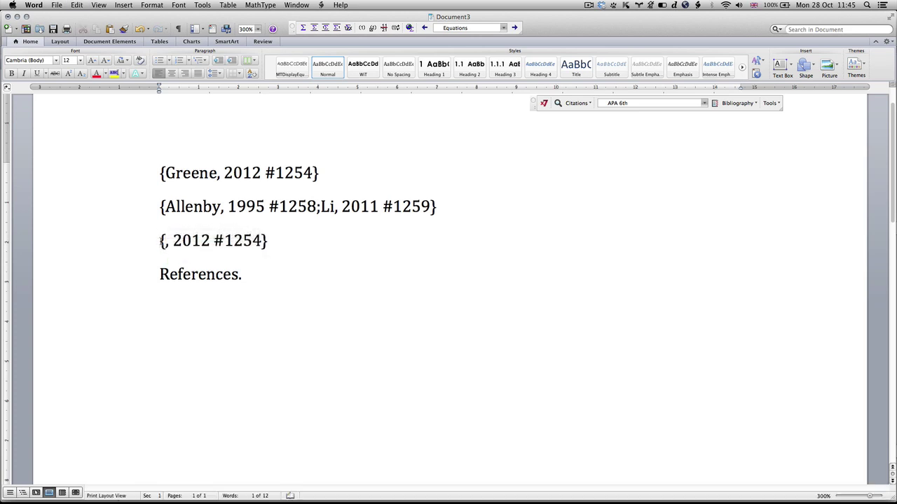
key(super+v)
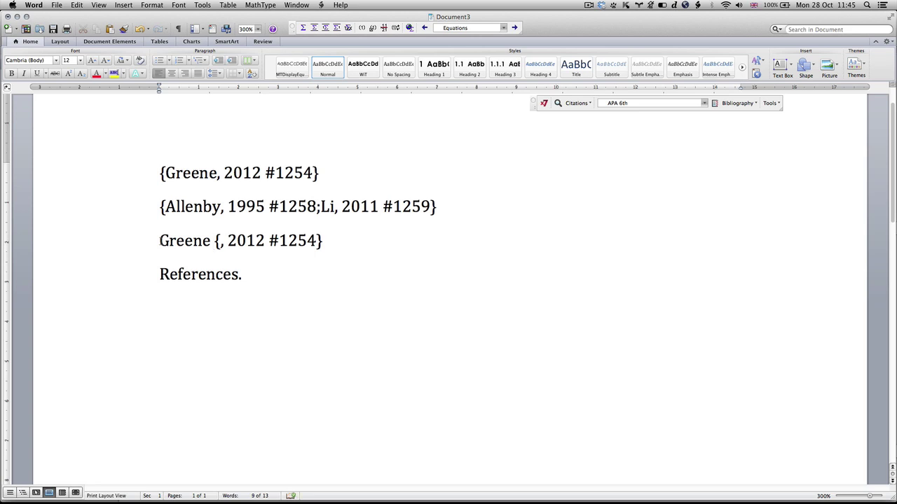
key(Left)
click(713, 104)
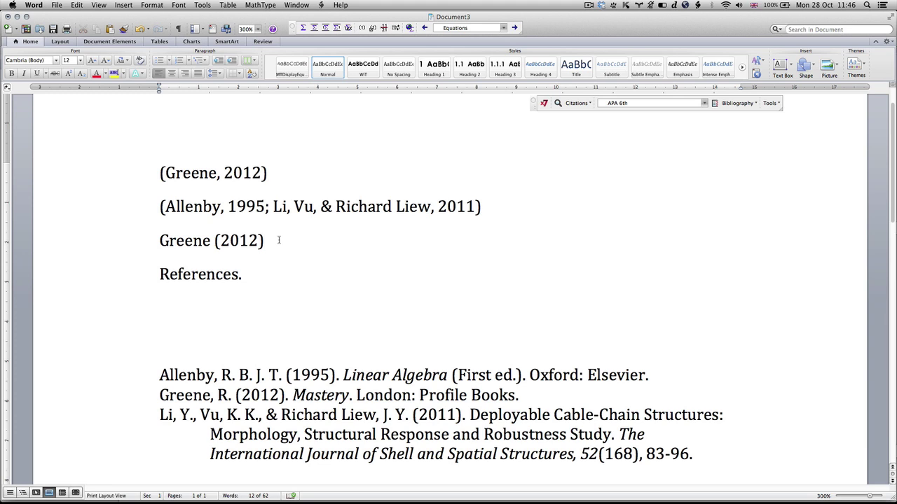
key(Return)
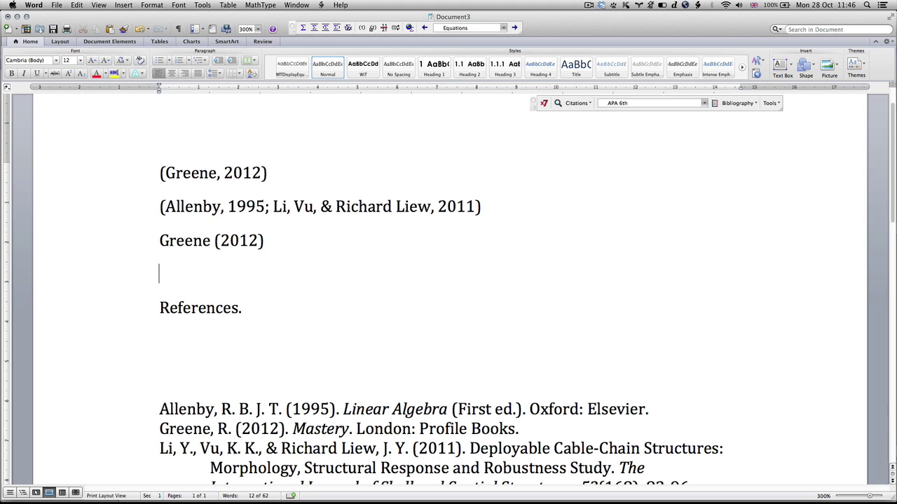
key(super+v)
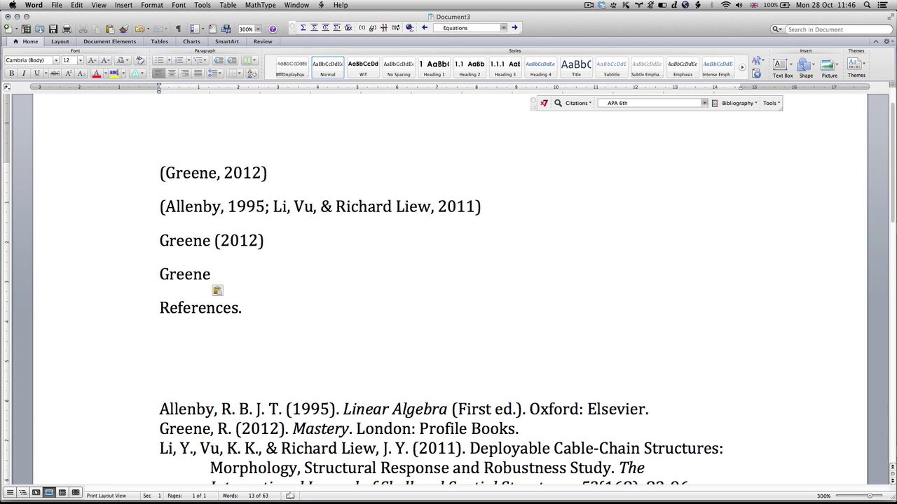
click(188, 274)
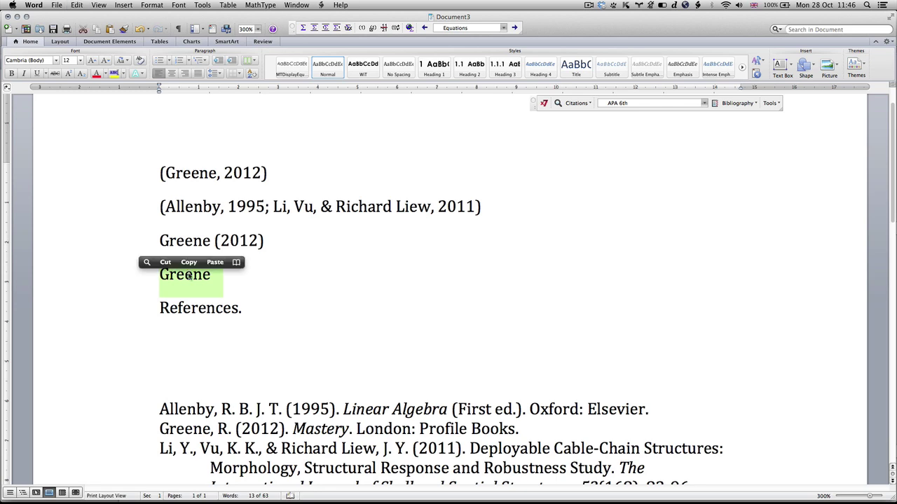
key(Delete)
key(Delete)
- Copy the 2012 book Mastery from the EndNote library and paste its unformatted citation on a new line above References
key(super+Tab)
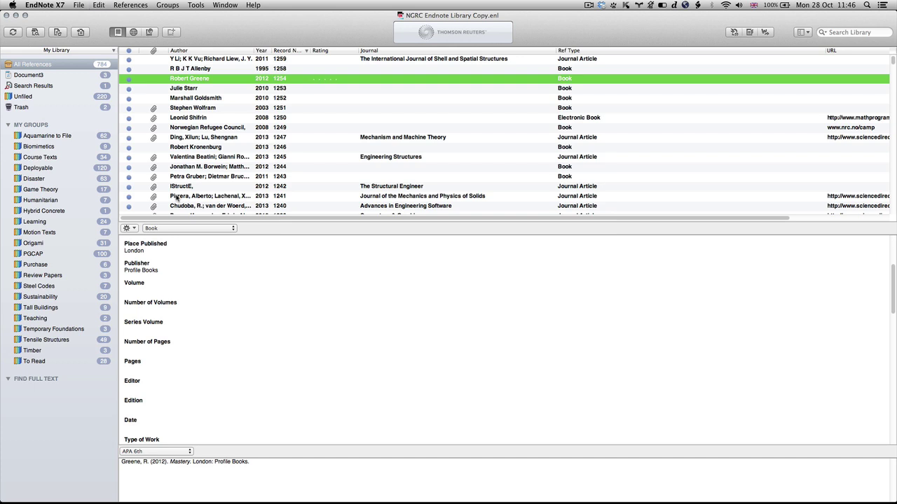
key(super+Tab)
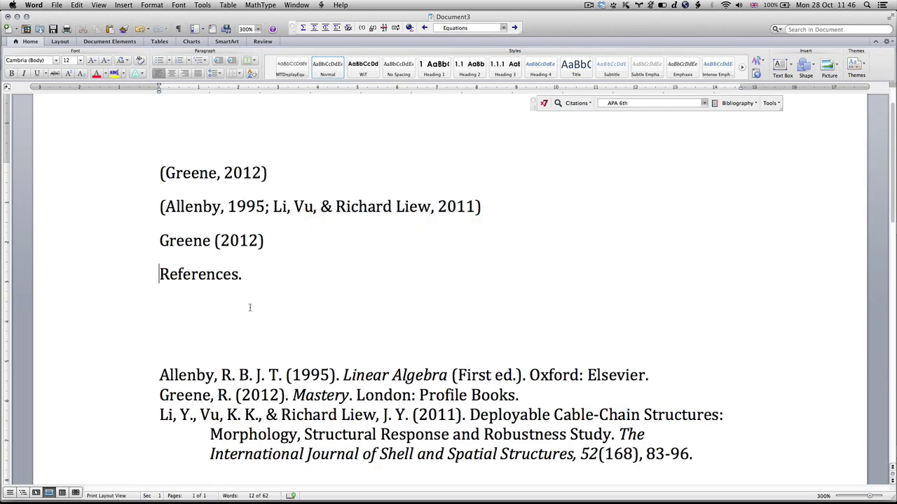
click(267, 255)
key(Return)
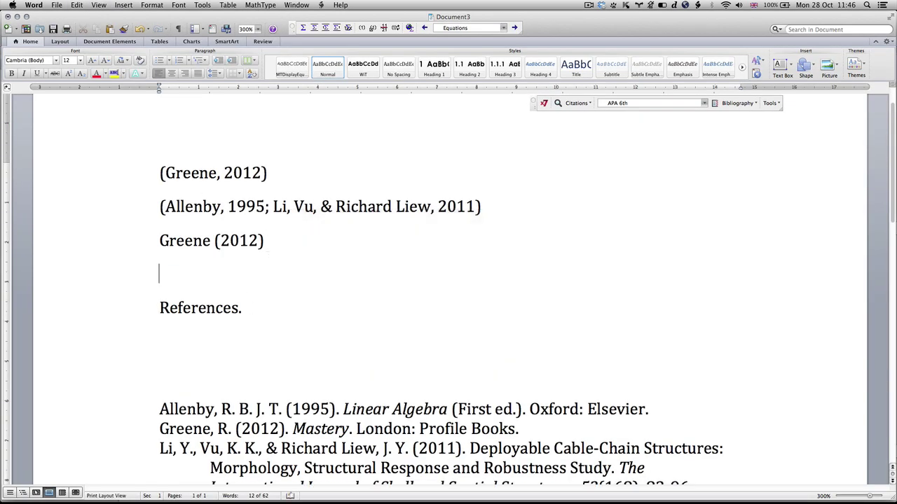
text({Greene, 2012 #1254})
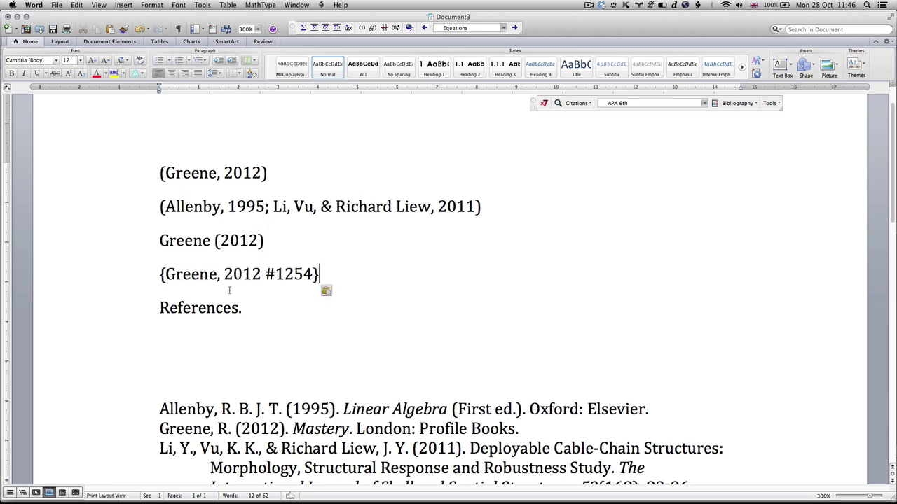
- Insert "\Referencing " right after the opening brace of the new citation and try to update the citations
click(165, 274)
text(\)
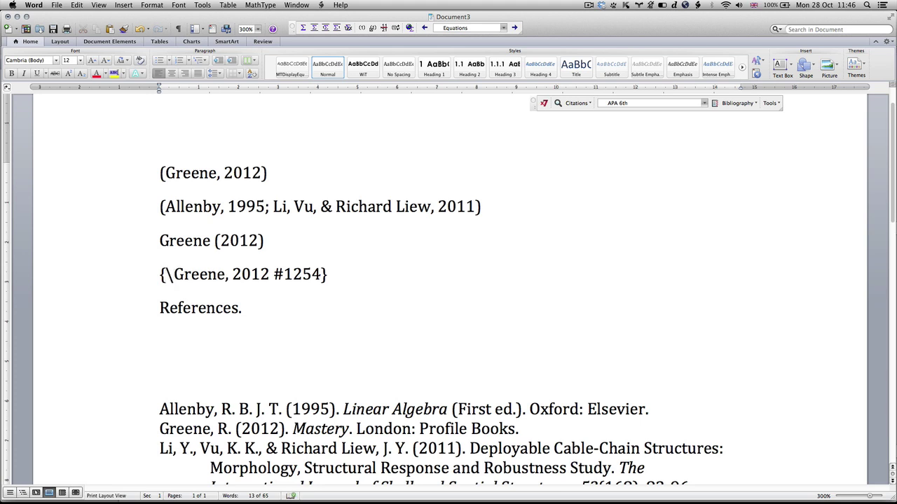
text(Referencigh)
key(BackSpace)
key(BackSpace)
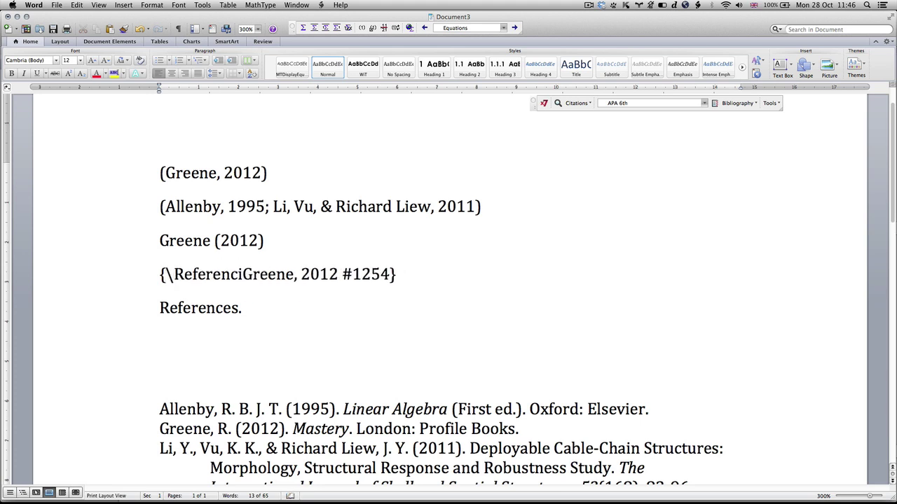
text(ng)
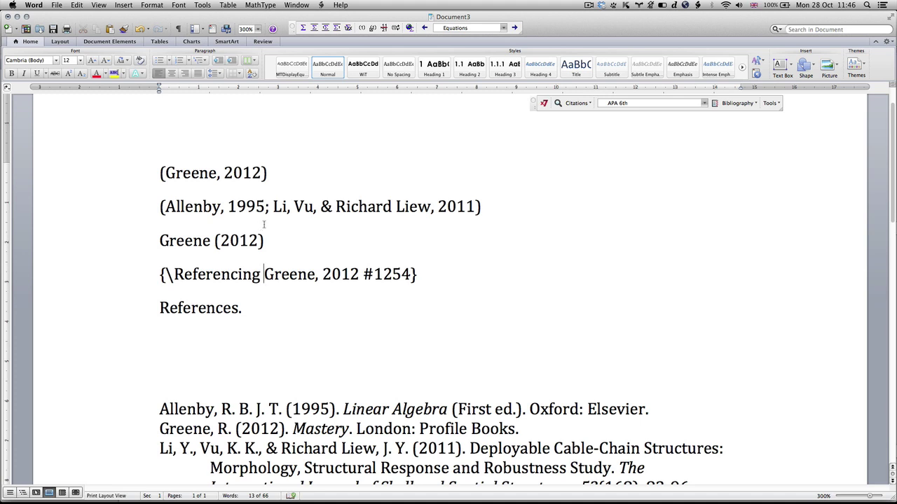
click(714, 103)
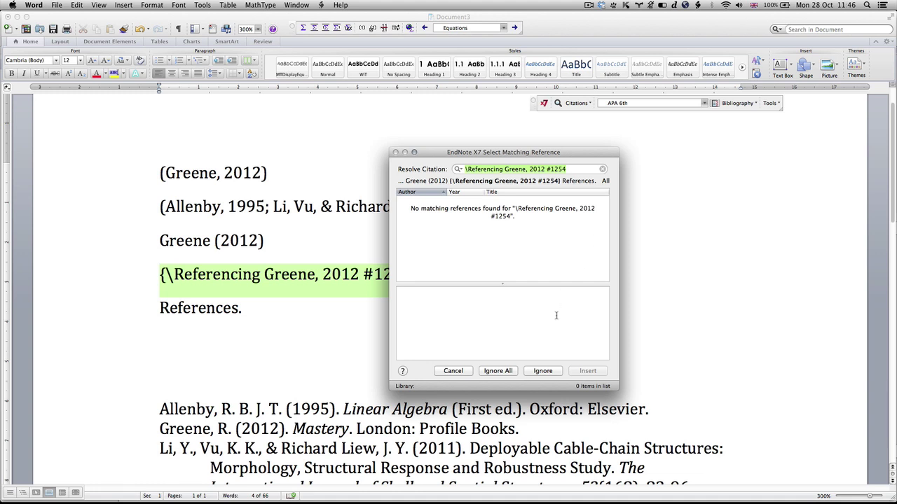
click(455, 372)
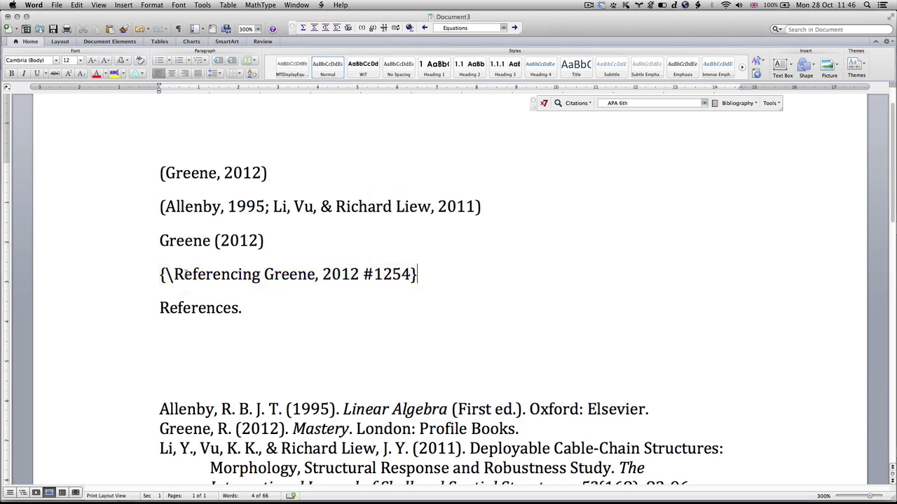
- Move the backslash in the new citation to directly before the author's surname and update the citations and bibliography
click(174, 273)
key(BackSpace)
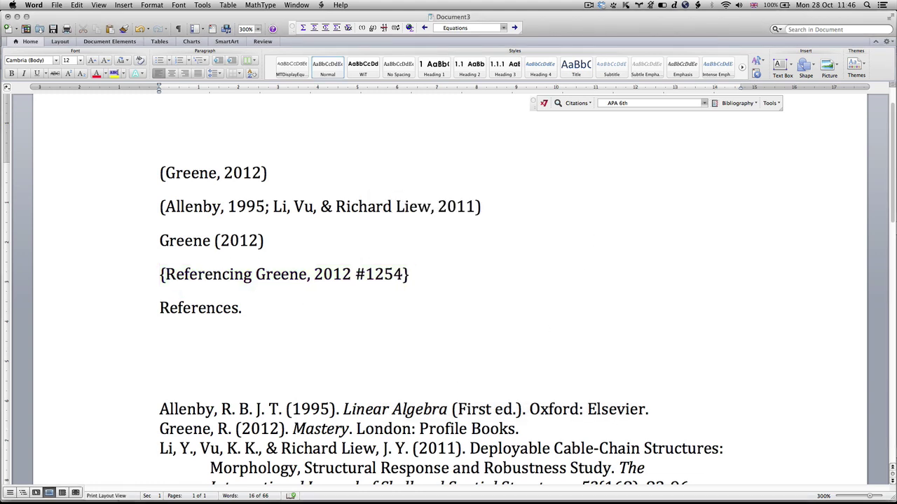
click(256, 274)
text(\)
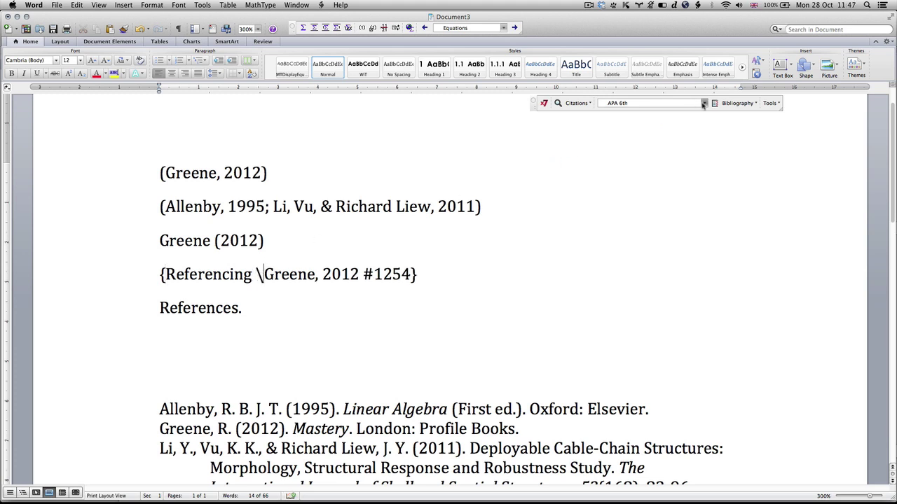
click(714, 103)
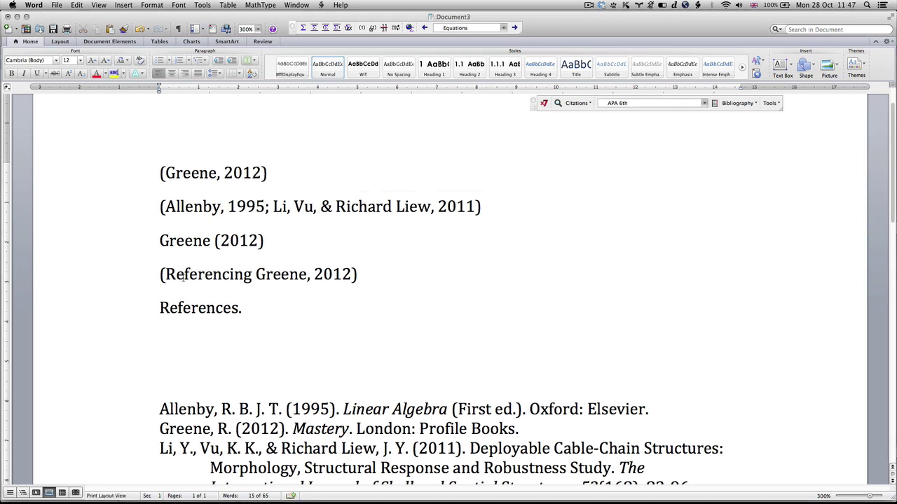
- Put a surname and the words "was worried about ninjas" in front of the fourth citation
click(161, 273)
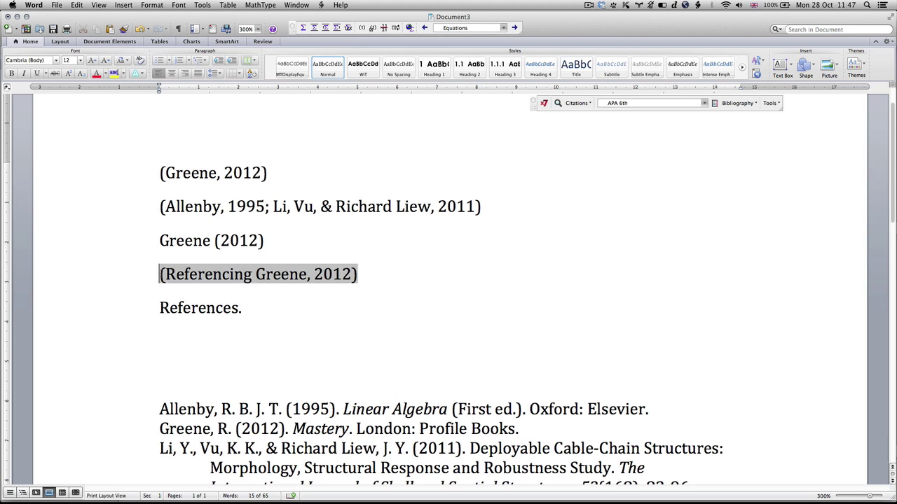
text(Smith was )
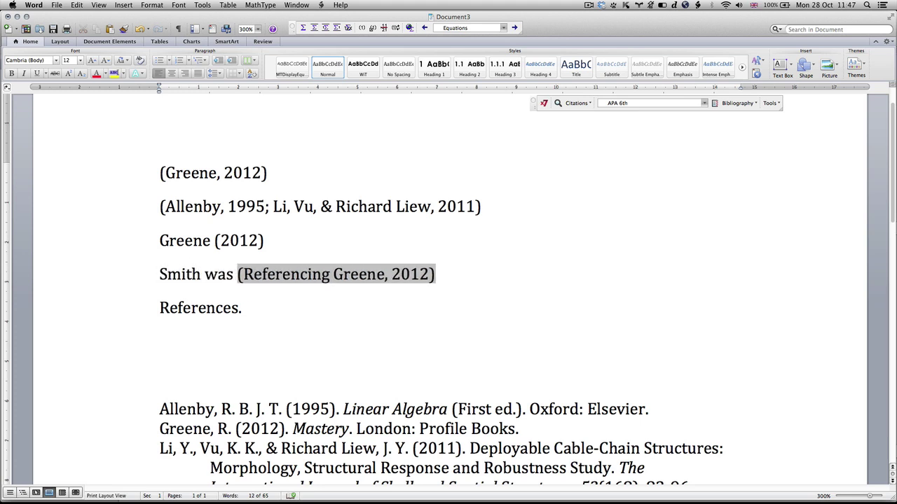
text(worried )
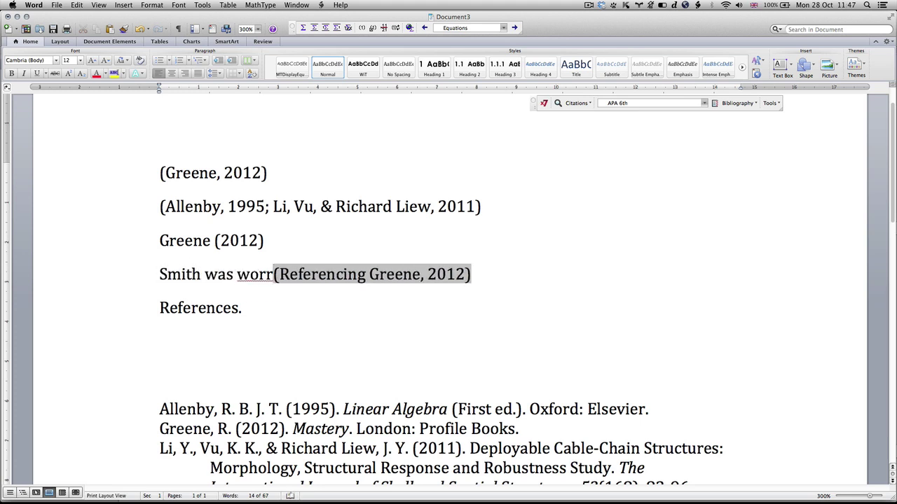
text(about ninja)
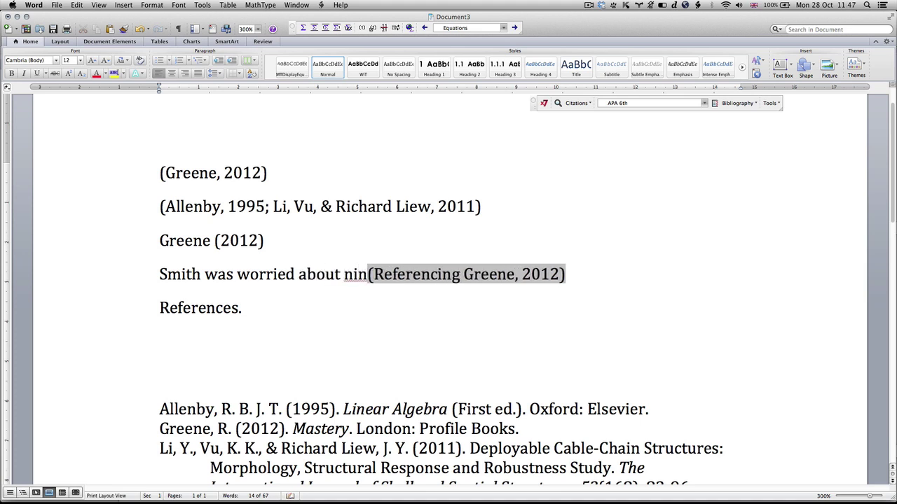
text(s)
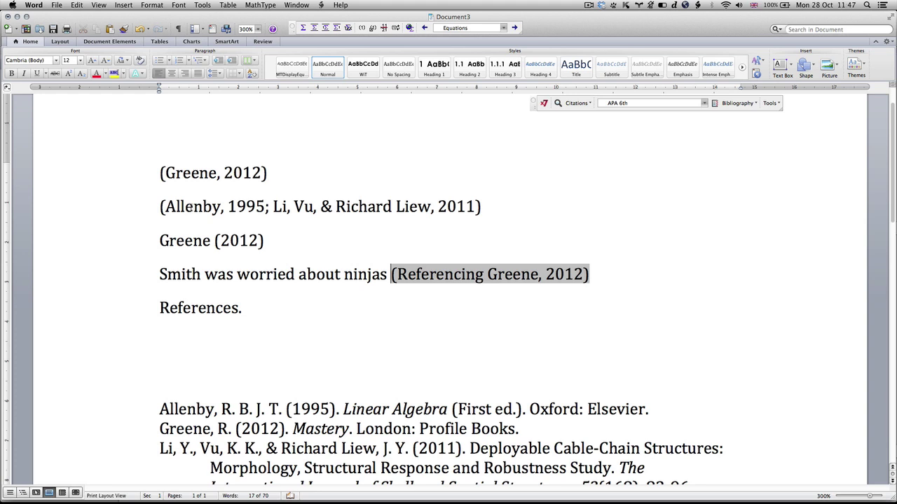
- Change the prefix word in the formatted fourth citation to lowercase "referencing"
click(326, 278)
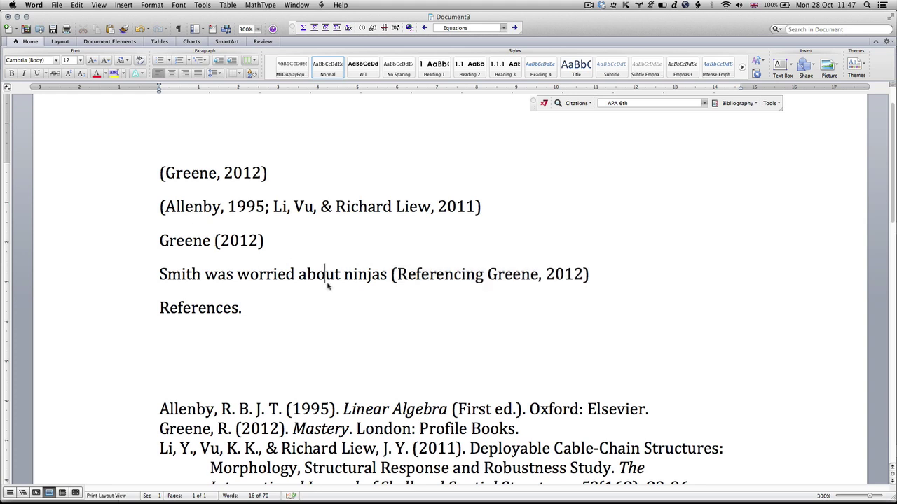
click(401, 279)
double_click(402, 279)
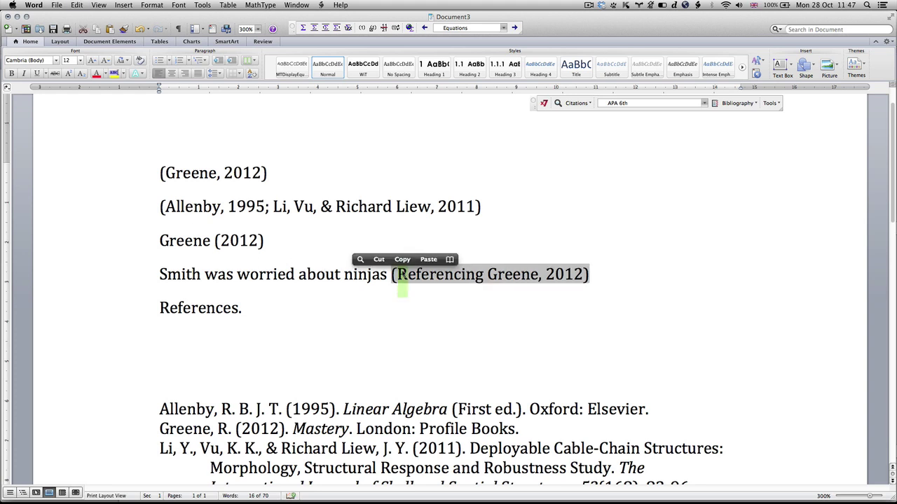
text(r)
click(484, 224)
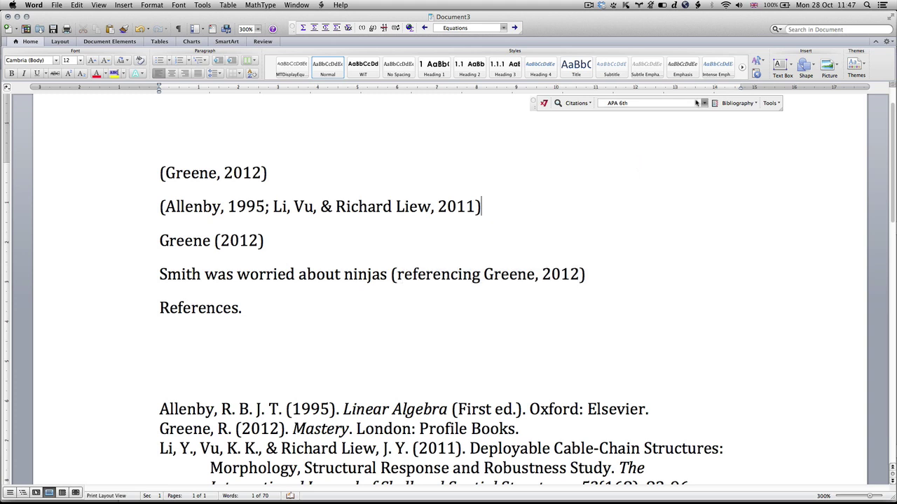
- Unformat all citations, add the page suffix ", p54" inside the third citation's braces, and update the citations and bibliography
click(770, 103)
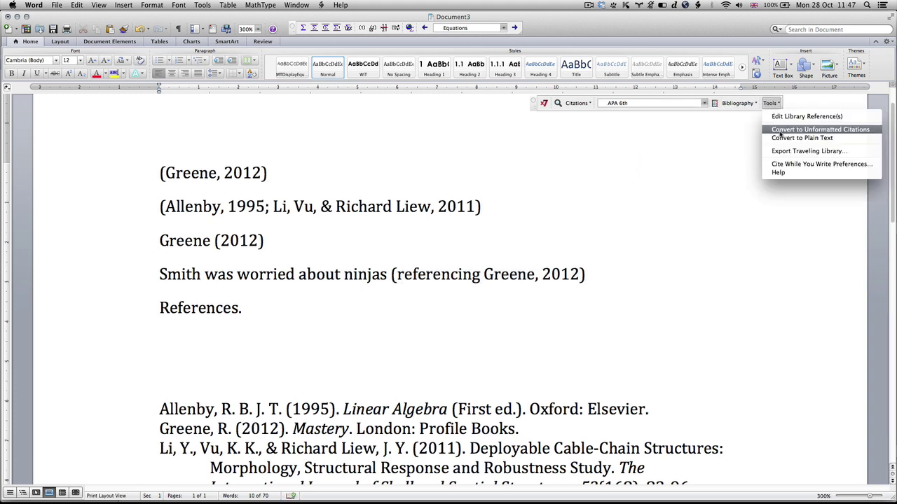
click(779, 131)
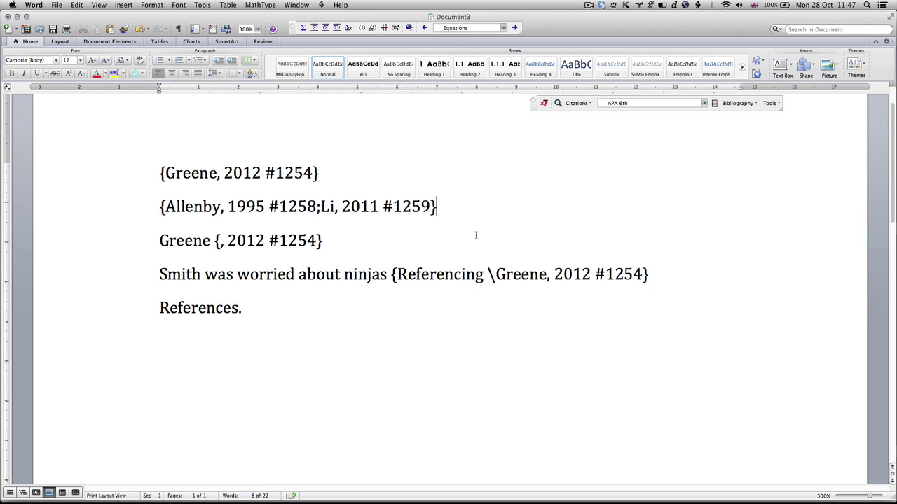
click(318, 240)
text(, p54)
click(715, 104)
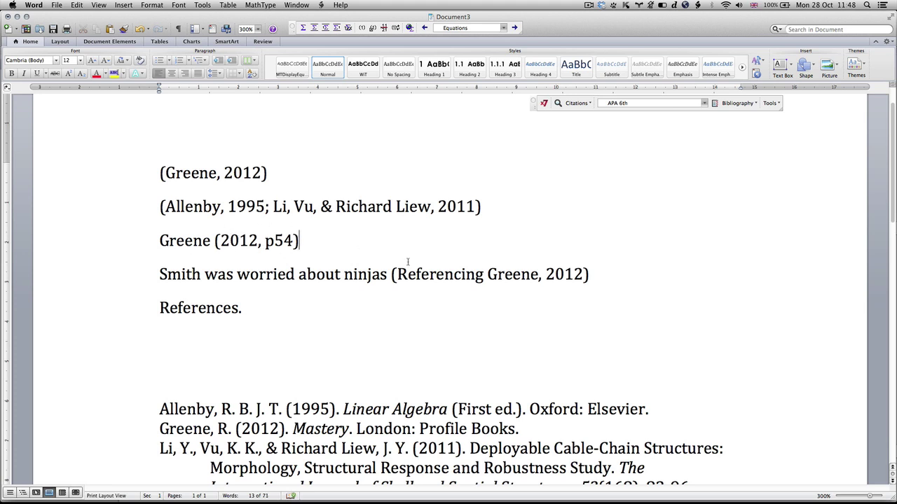
- Check the reference list below the citations and convert all citations back to unformatted form
scroll(446, 321, down, 4)
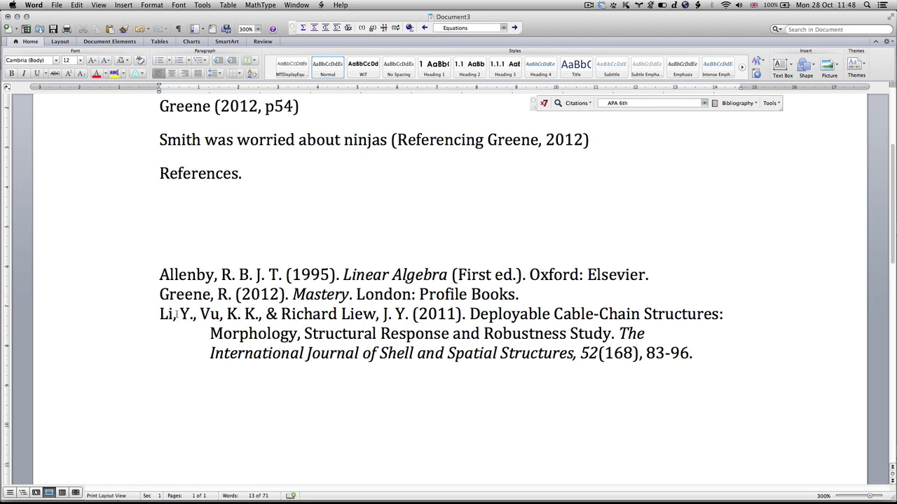
scroll(209, 242, down, 5)
scroll(209, 242, up, 10)
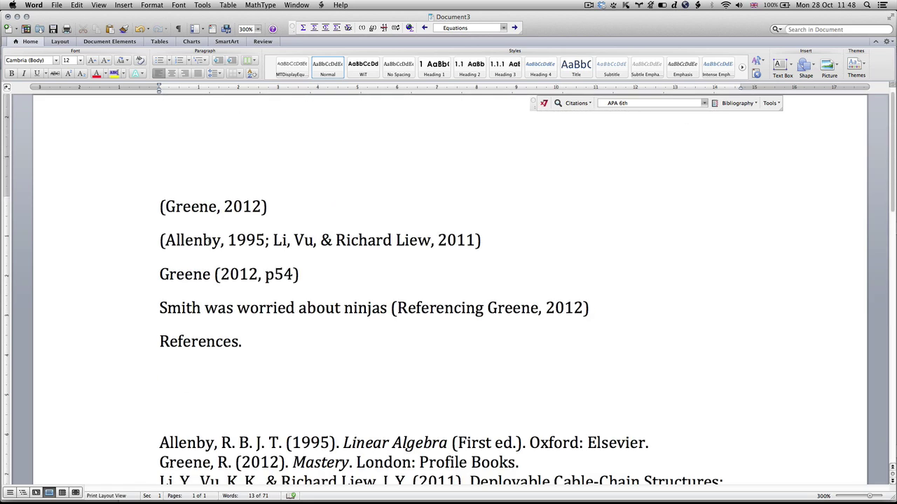
scroll(209, 241, up, 2)
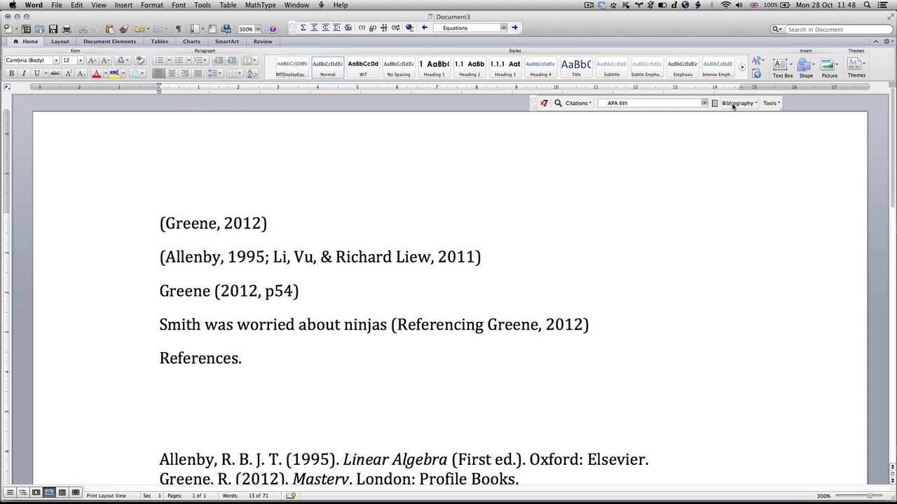
click(771, 104)
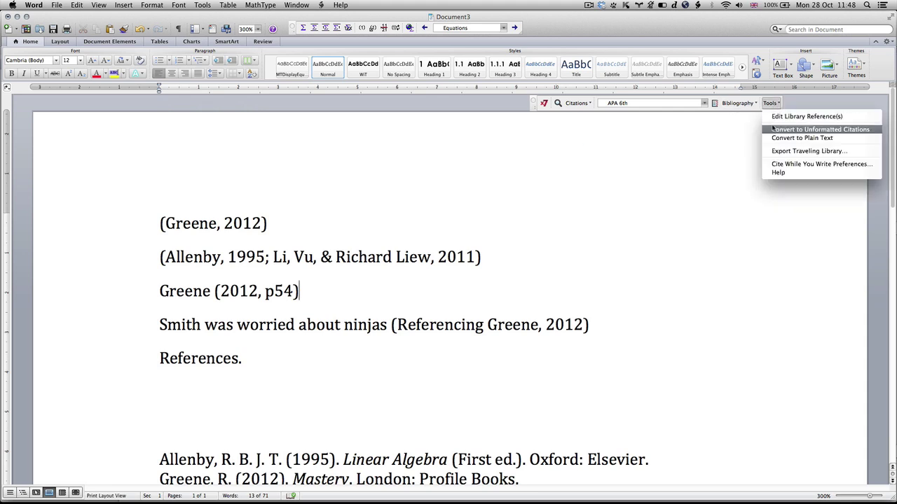
click(772, 129)
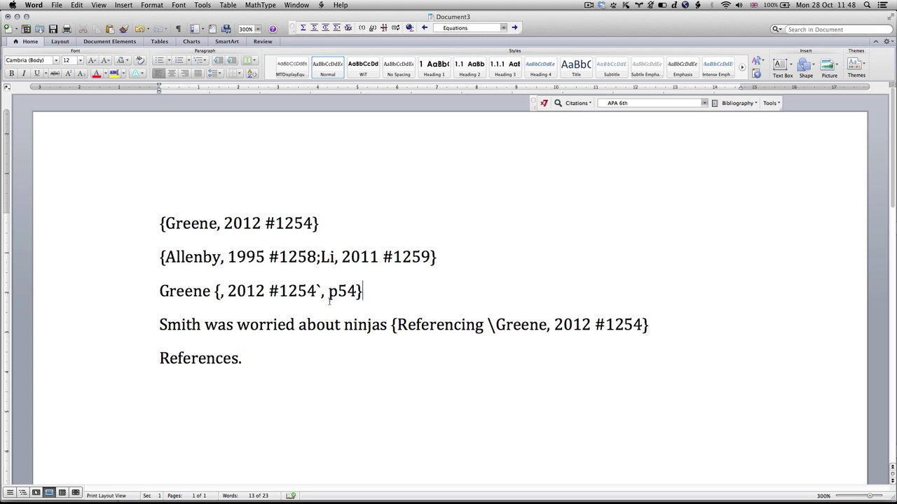
- Switch to EndNote, open the 2012 book reference "Mastery" (record 1254) to look through its fields, and close it again
scroll(330, 300, down, 1)
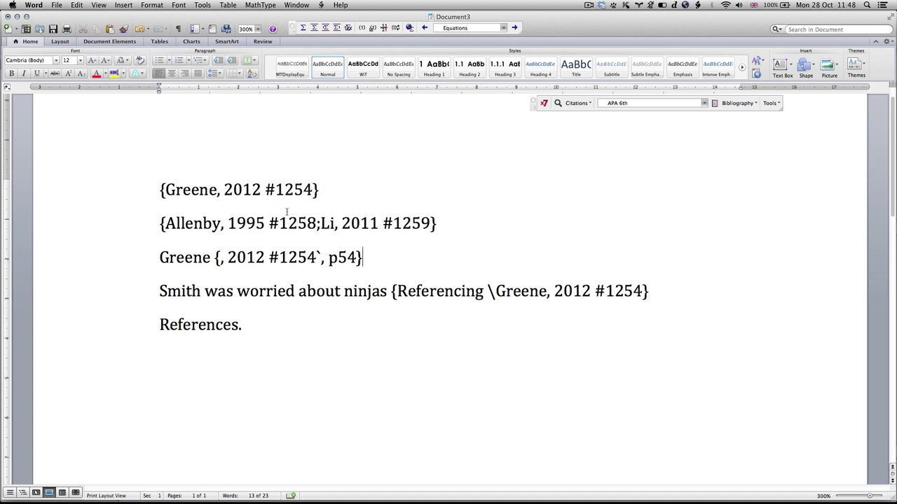
key(super+Tab)
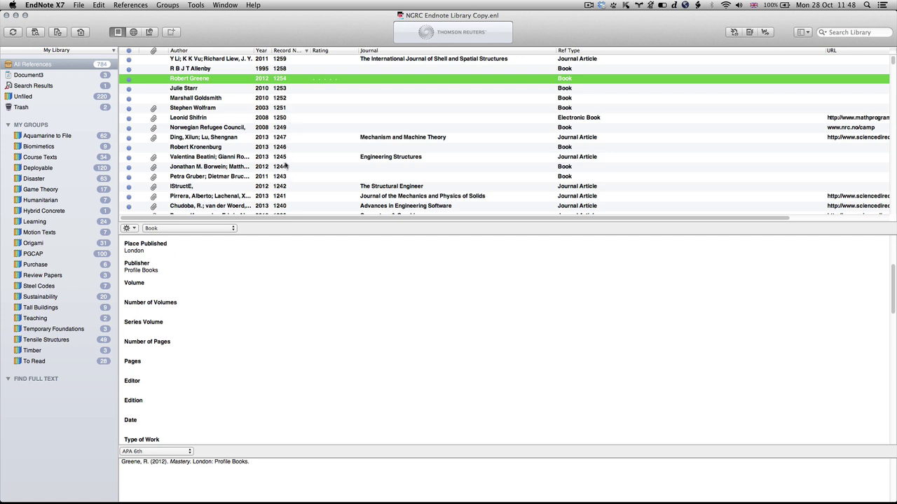
double_click(279, 82)
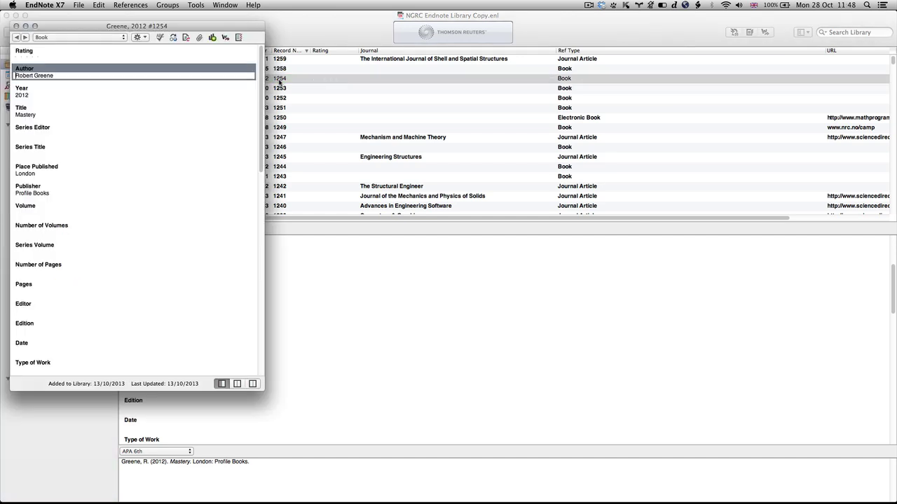
scroll(175, 188, down, 5)
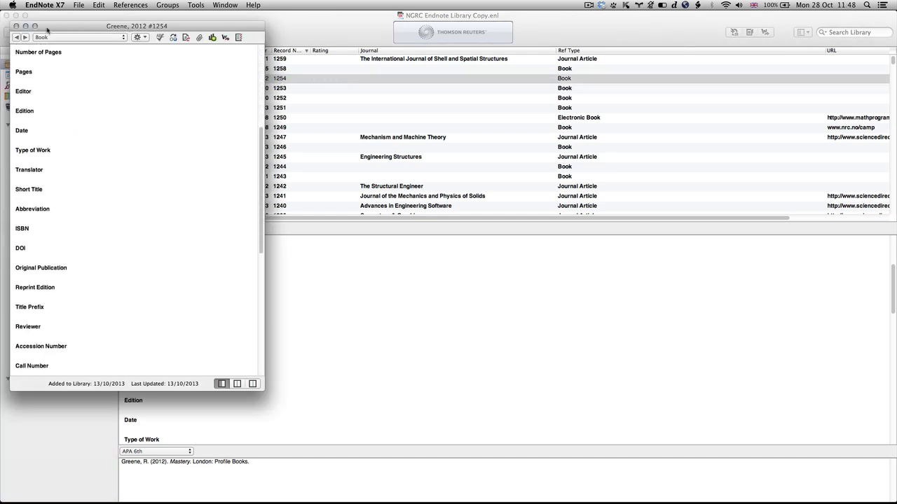
click(16, 25)
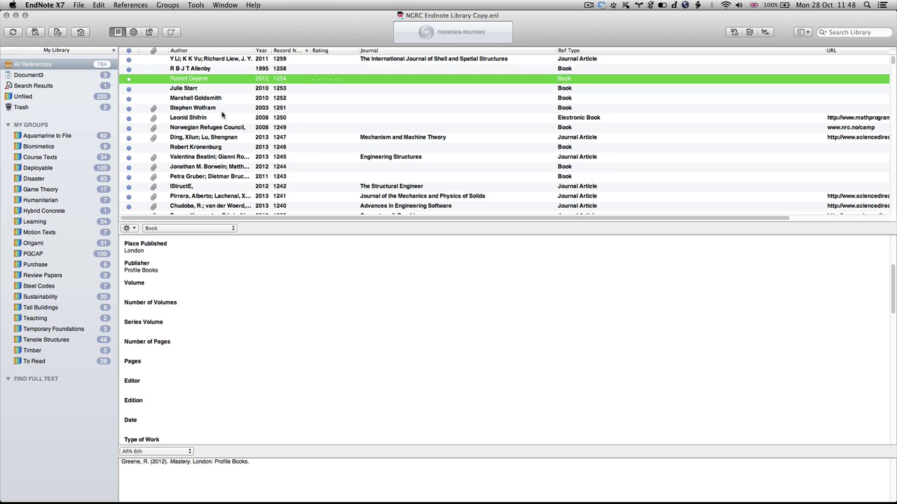
- Add the research note "This is the greatest book about ninjas" to the 1995 book reference "Linear Algebra" and close the reference
click(221, 109)
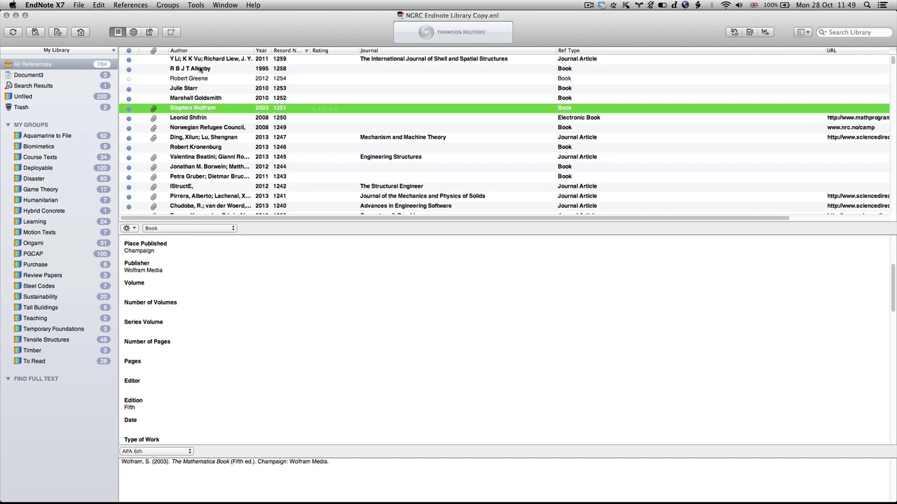
click(200, 69)
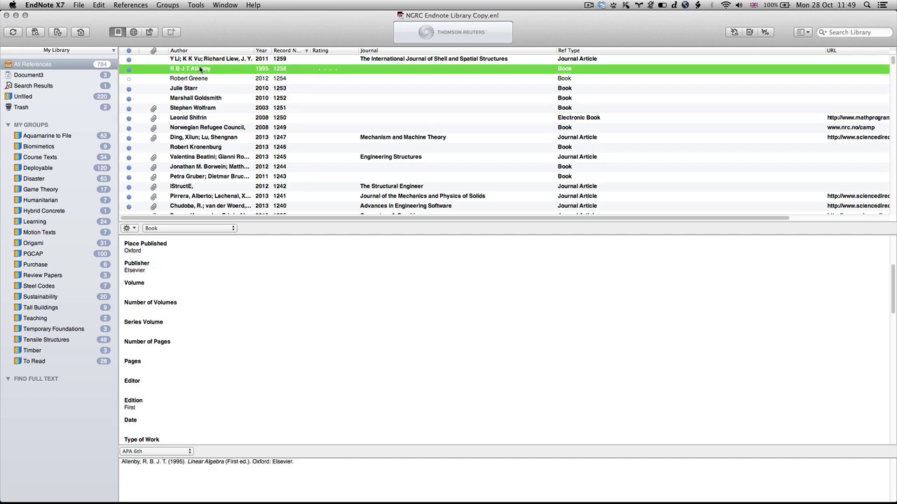
double_click(200, 69)
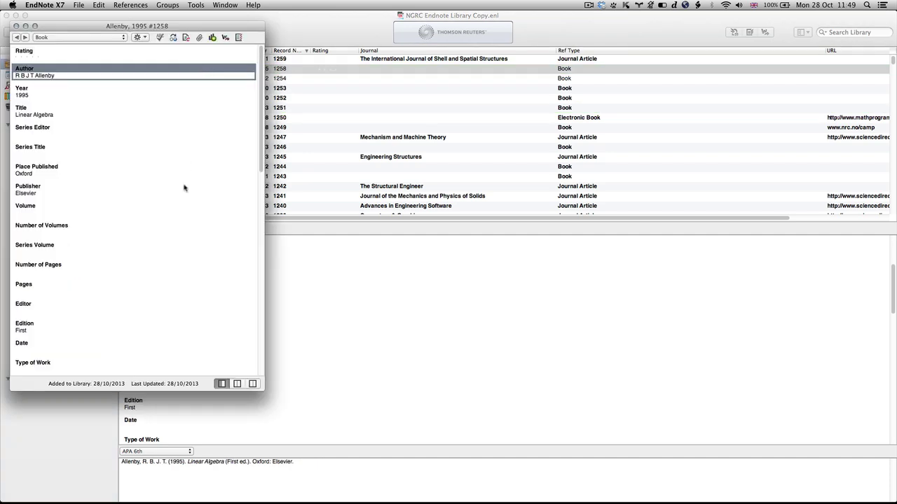
drag(187, 28, 469, 68)
scroll(368, 324, down, 10)
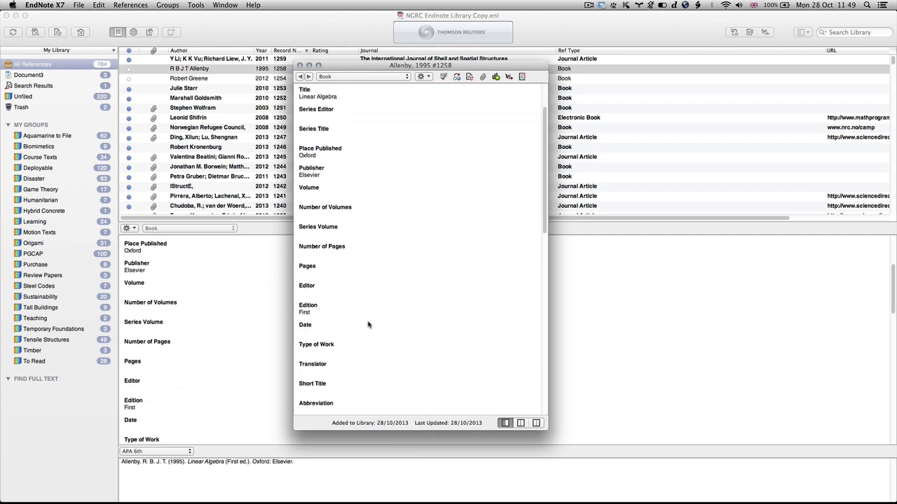
scroll(368, 323, down, 5)
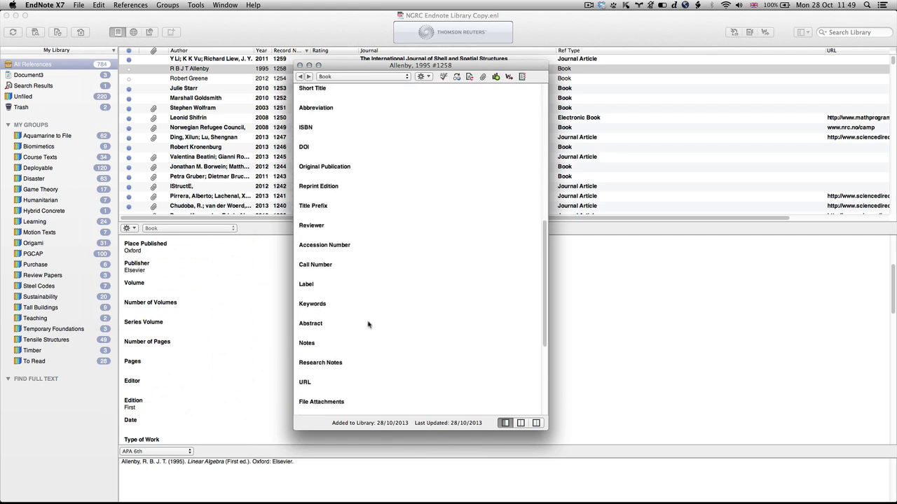
scroll(368, 322, down, 3)
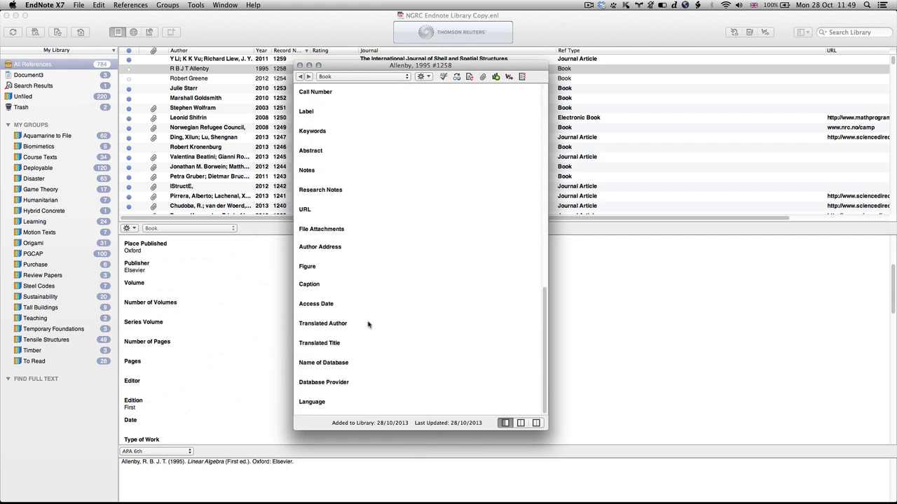
click(324, 196)
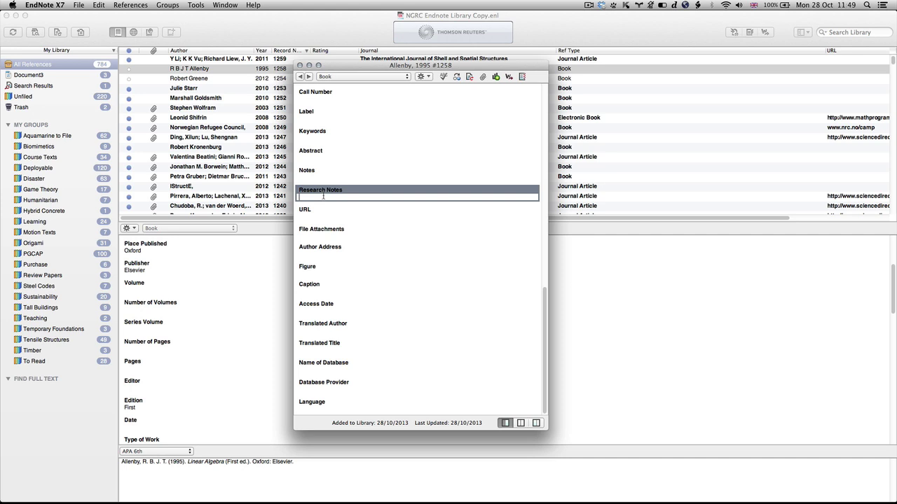
text(This is the greatest book about ninjas)
click(301, 65)
- Search the library for "ninjas" and select the matching "Linear Algebra" reference
click(844, 32)
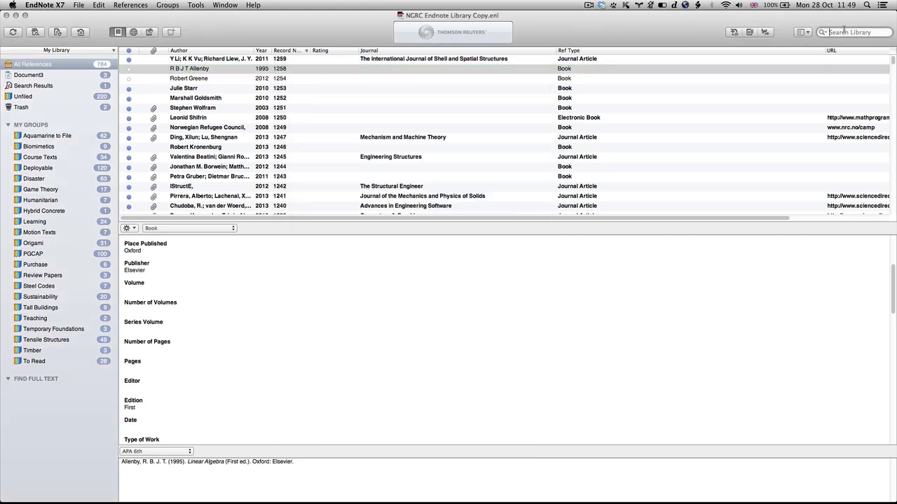
text(ninjas)
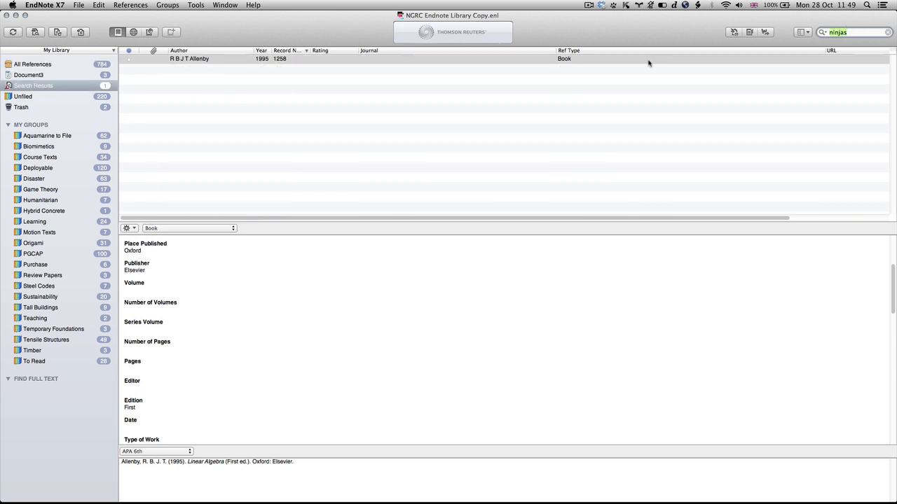
click(490, 62)
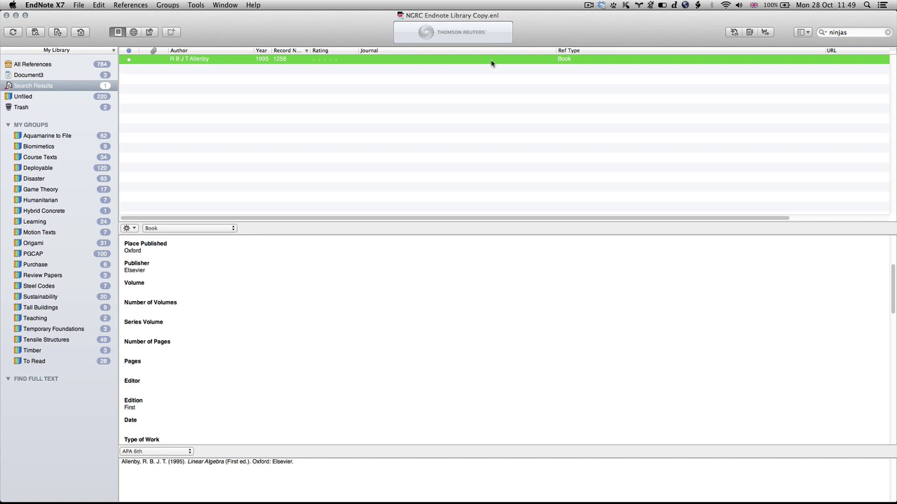